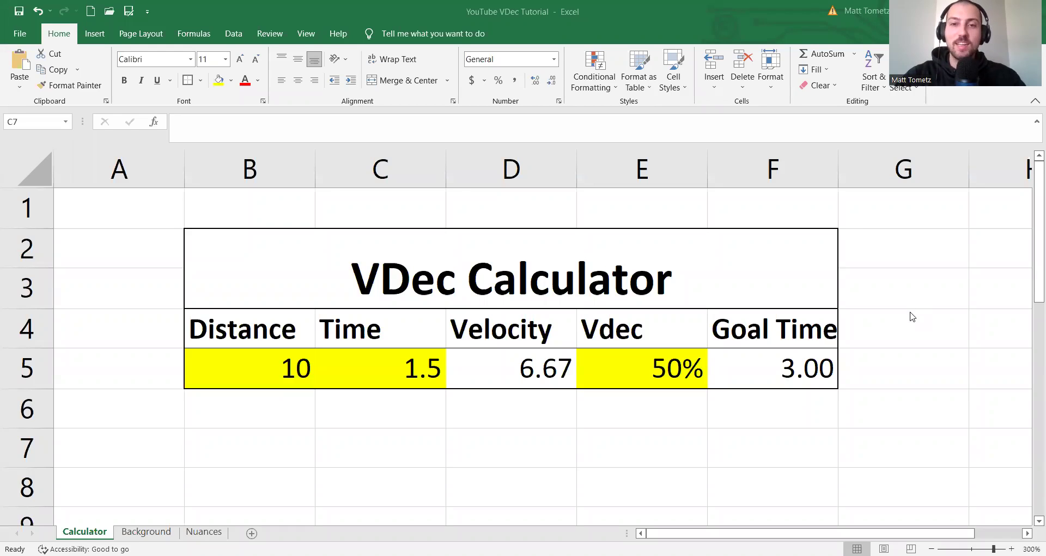
Step: Review the Calculator row: Time 1.5, Vdec 50%, Velocity formula =B5/C5 and the Goal Time formula
left_click(458, 246)
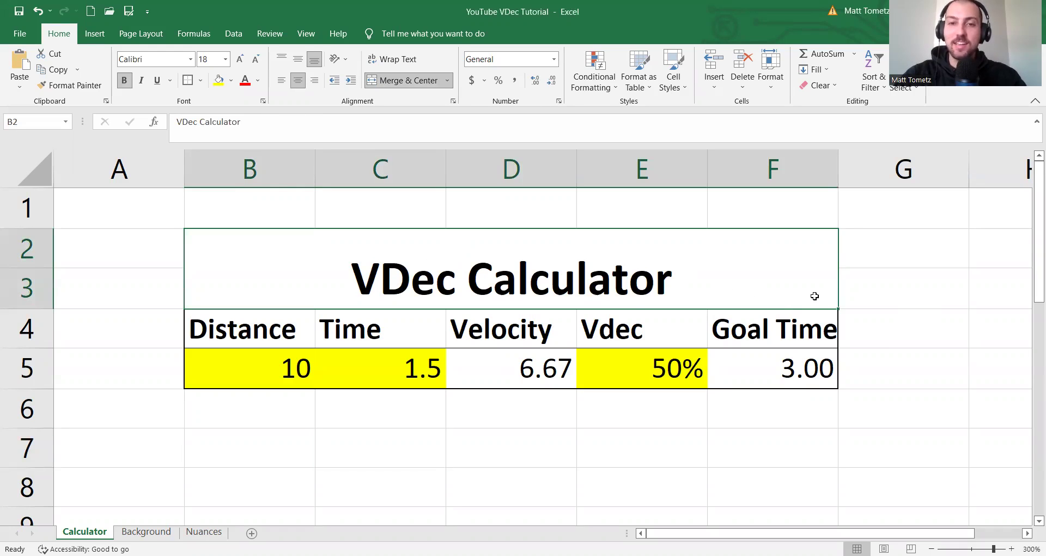
left_click_drag(296, 366, 800, 352)
left_click(277, 367)
left_click(386, 367)
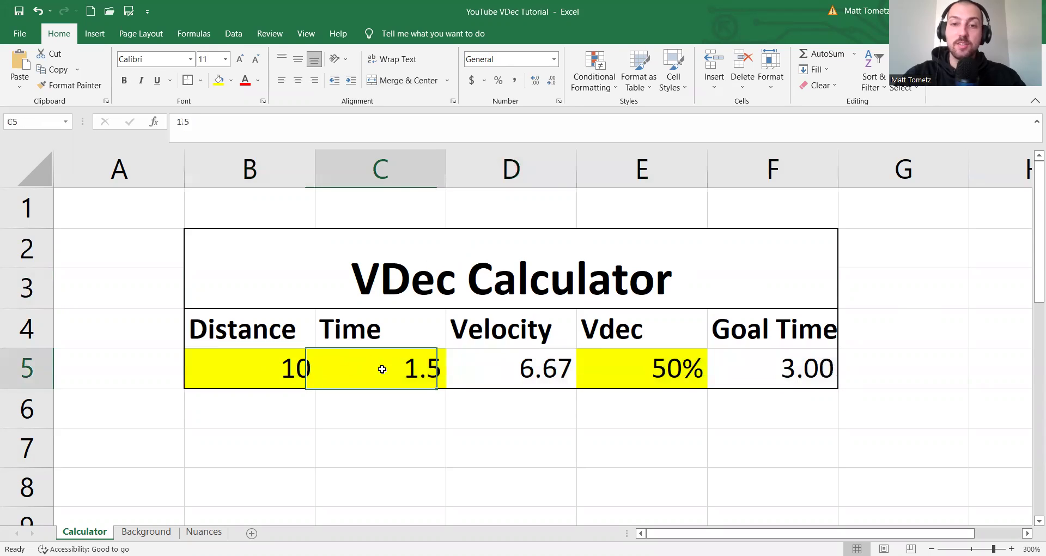
left_click(645, 368)
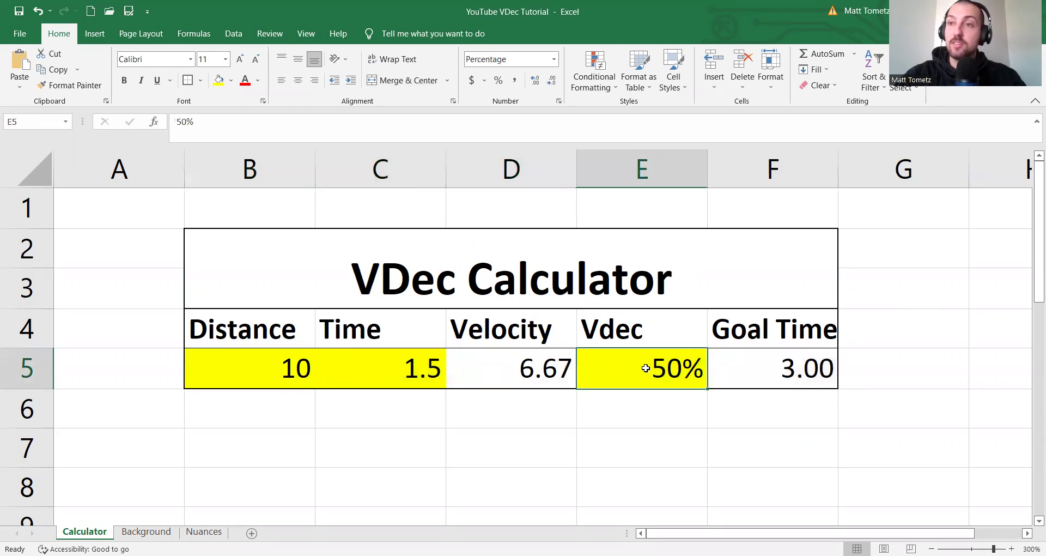
left_click(519, 370)
left_click(781, 365)
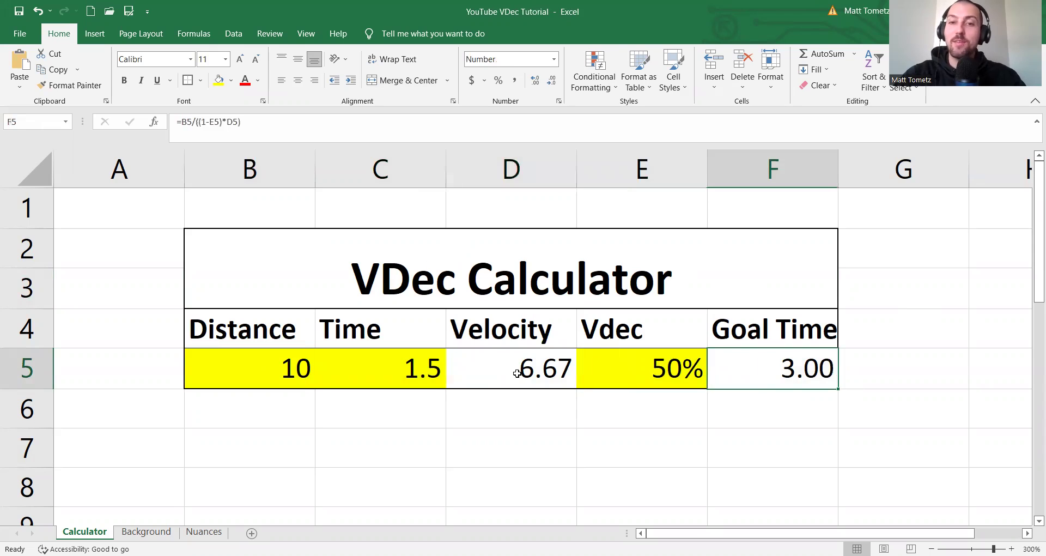
left_click(517, 372)
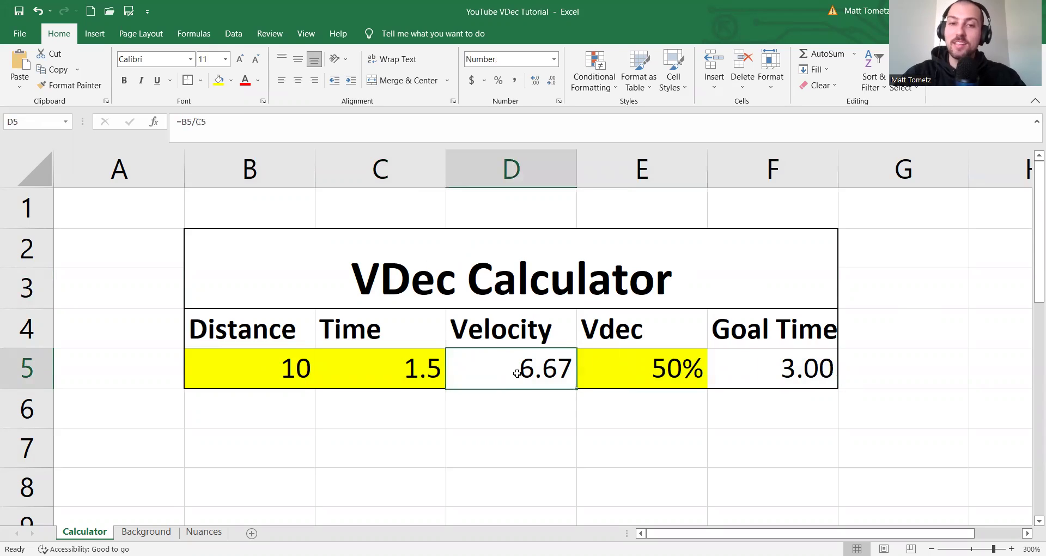
left_click(778, 371)
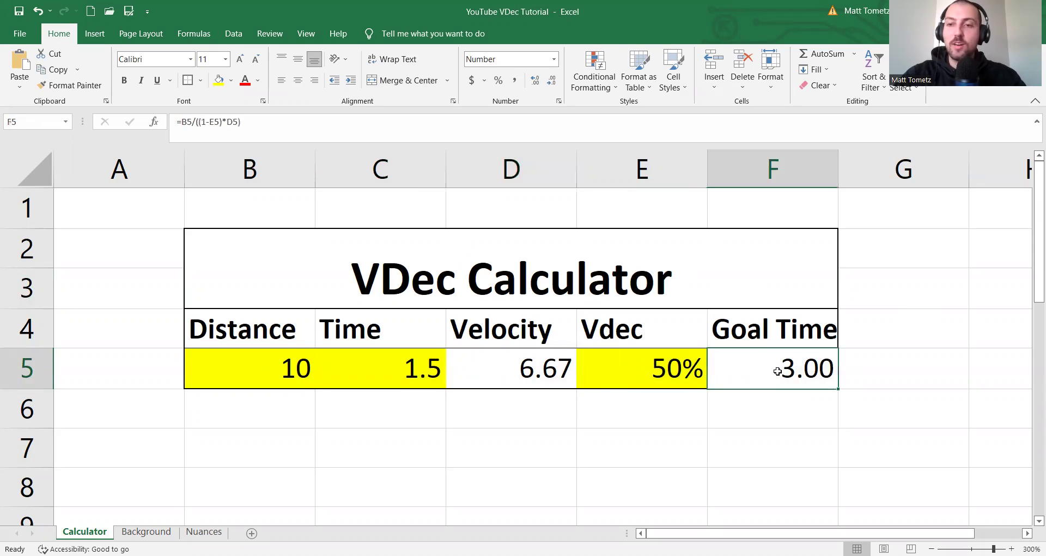
left_click(760, 400)
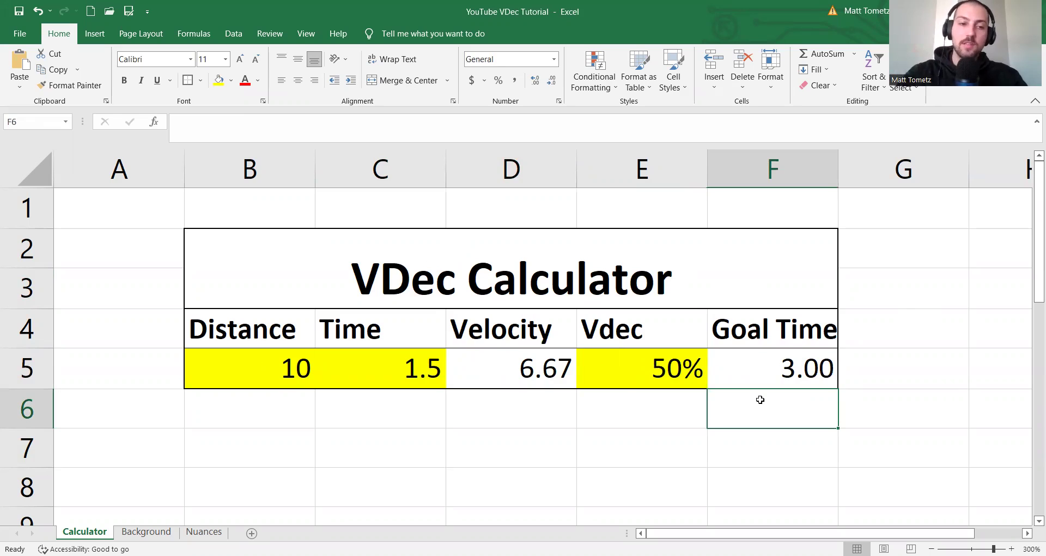
Step: Glance at the Background sheet, then clear the five Calculator values in B5:F5
left_click(146, 531)
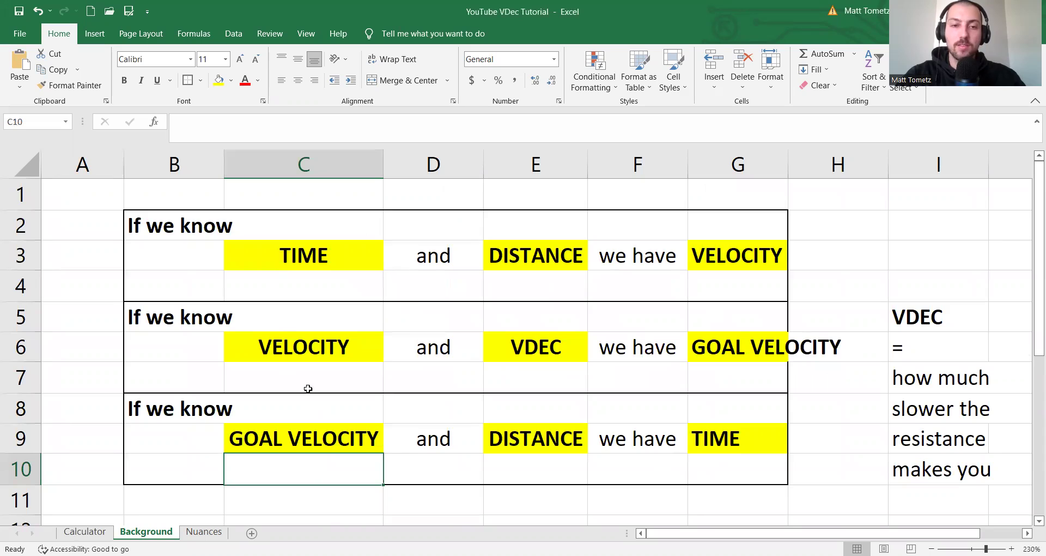
left_click(84, 531)
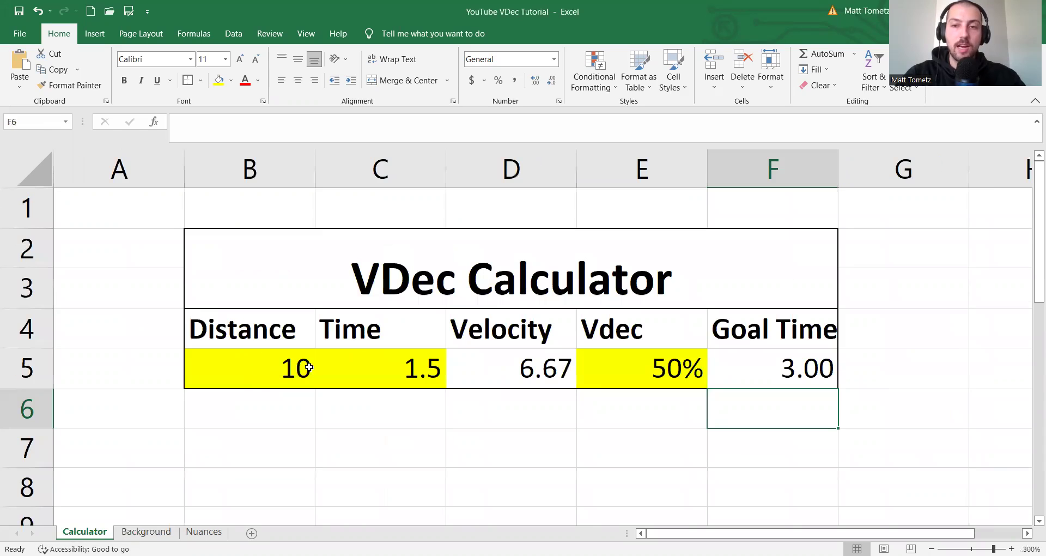
left_click_drag(777, 369, 272, 371)
key("Delete")
Step: Open the Nuances notes sheet
left_click(270, 425)
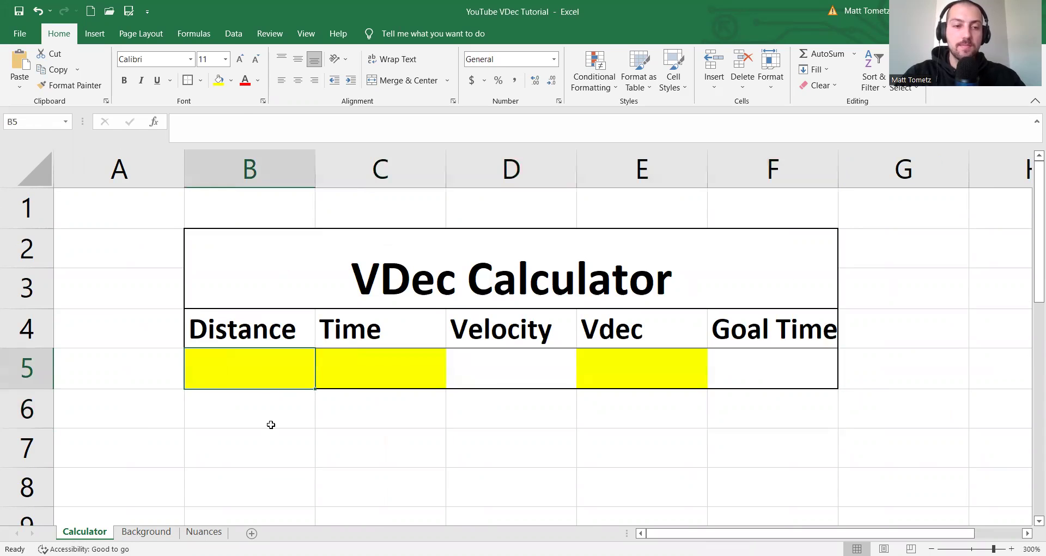
left_click(204, 532)
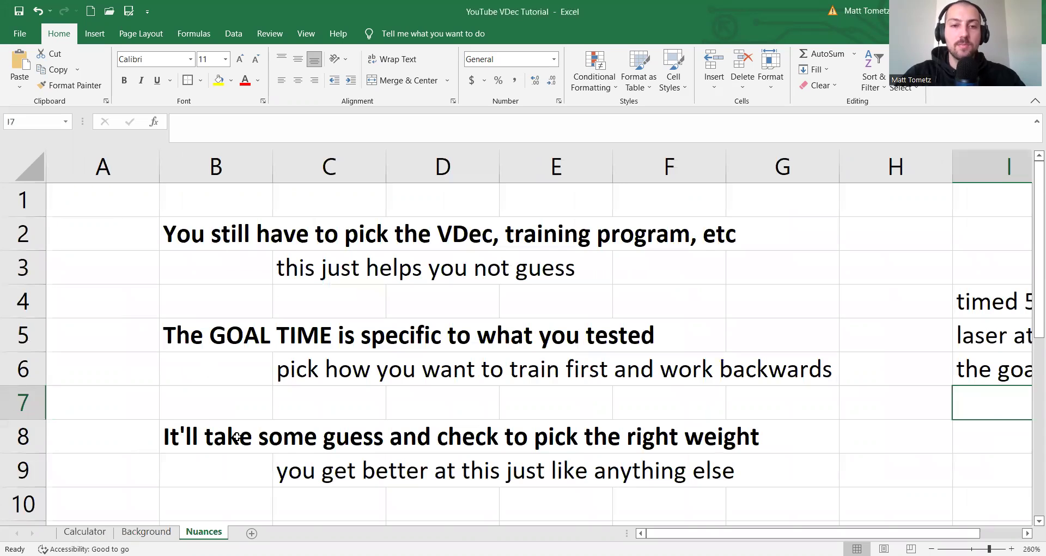
left_click(140, 267)
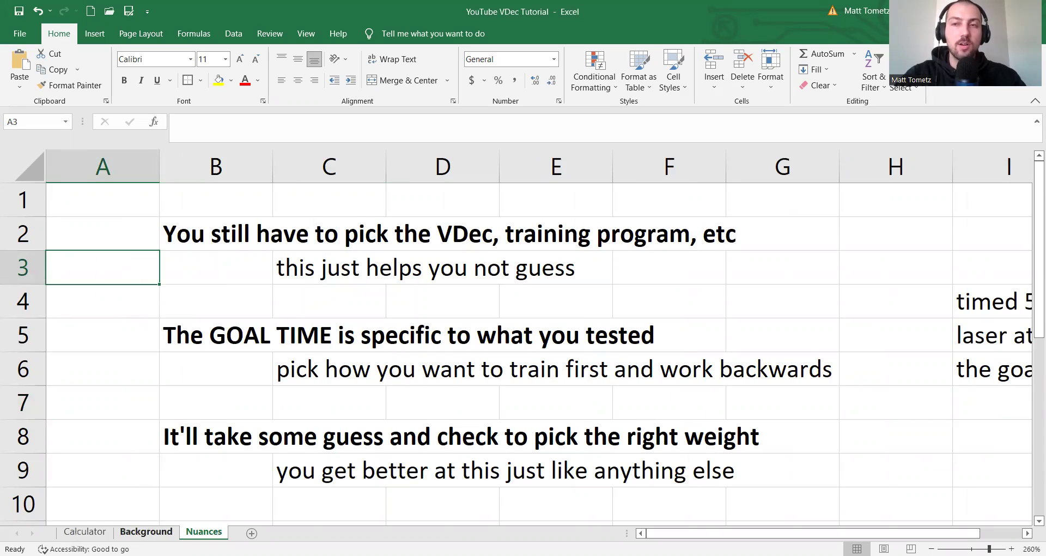
Step: On the Background sheet, enter units seconds, yd and yd/s in C4, E4 and G4
left_click(146, 532)
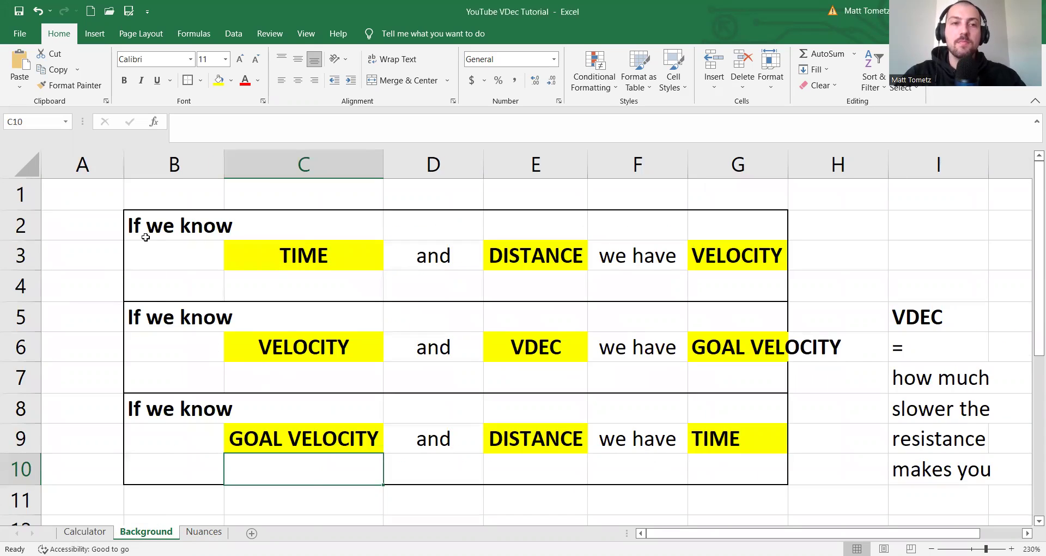
left_click(309, 253)
left_click(565, 254)
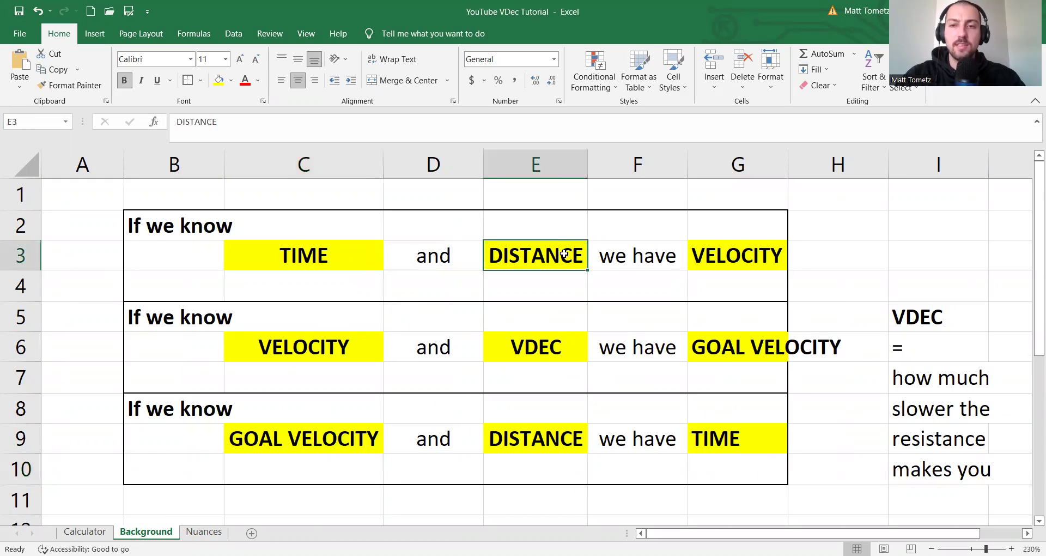
left_click(724, 255)
left_click(321, 292)
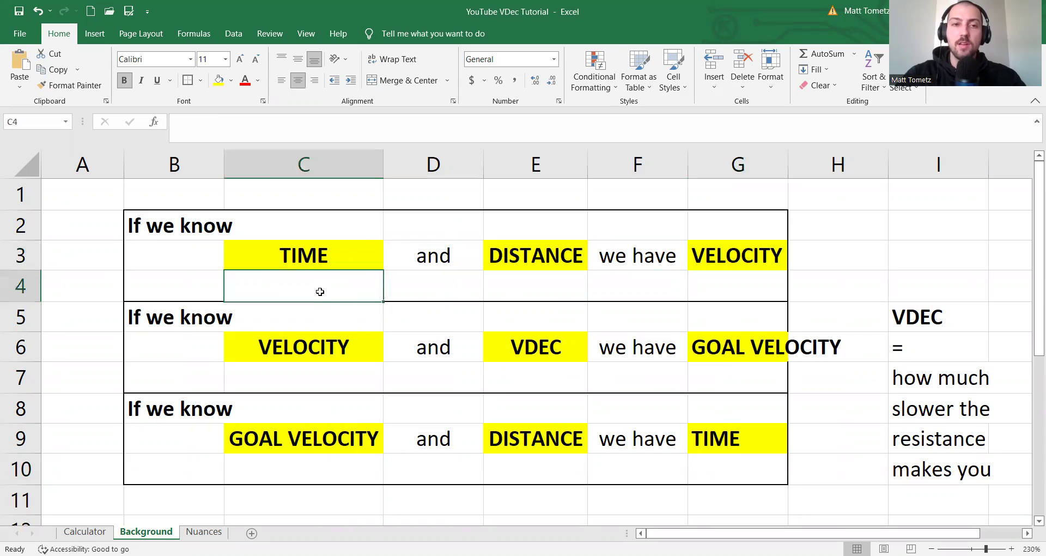
type("seconds")
key("Tab")
key("Tab")
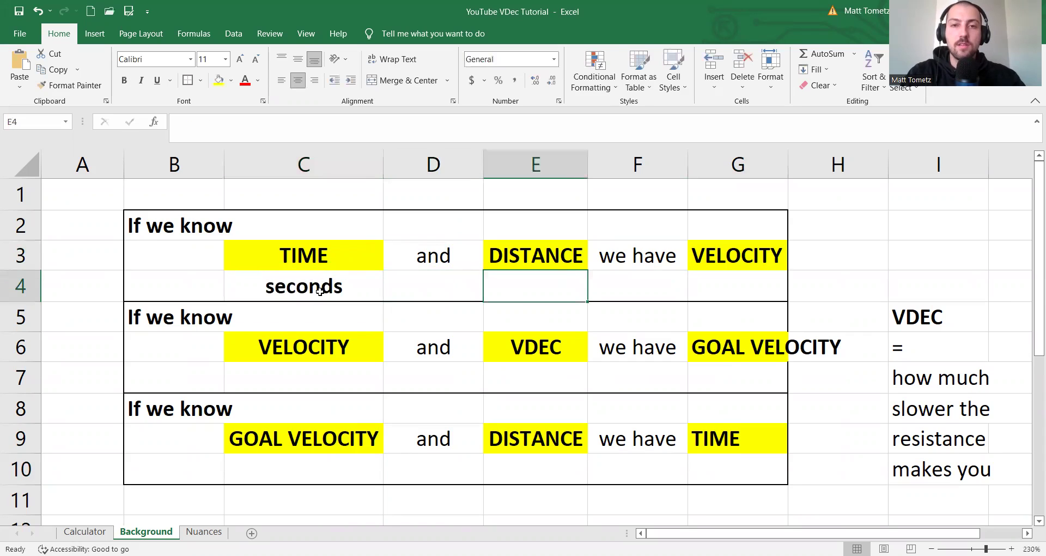
type("yd")
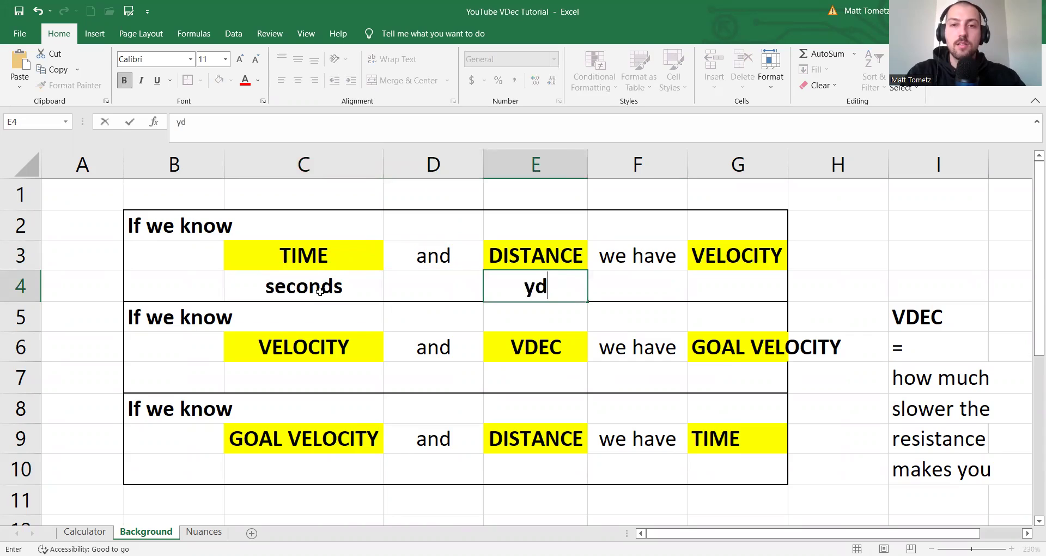
key("Tab")
key("Tab")
type("yd/s")
key("Return")
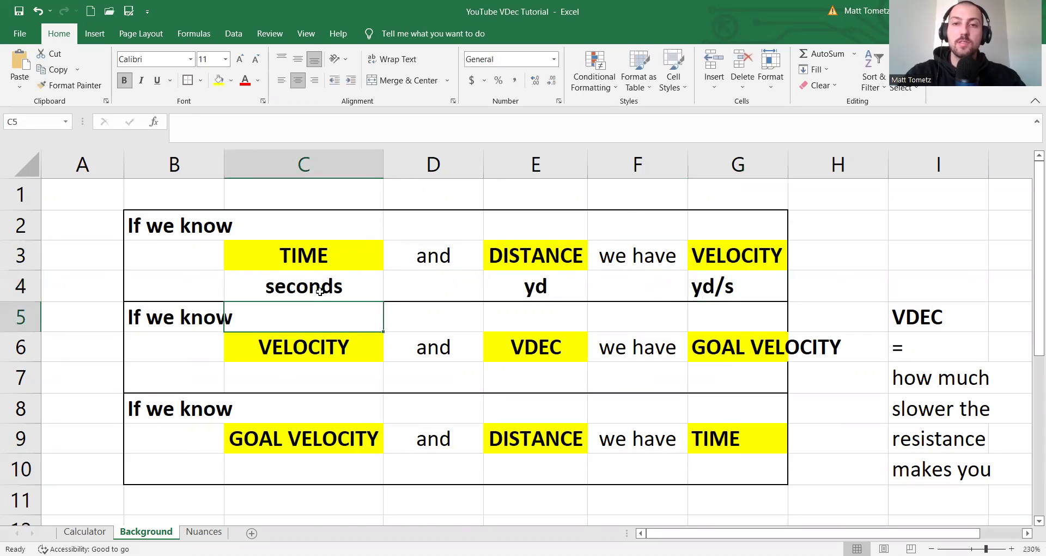
Step: Enter units yd/s and % in C7 and E7 below the second row
left_click(320, 381)
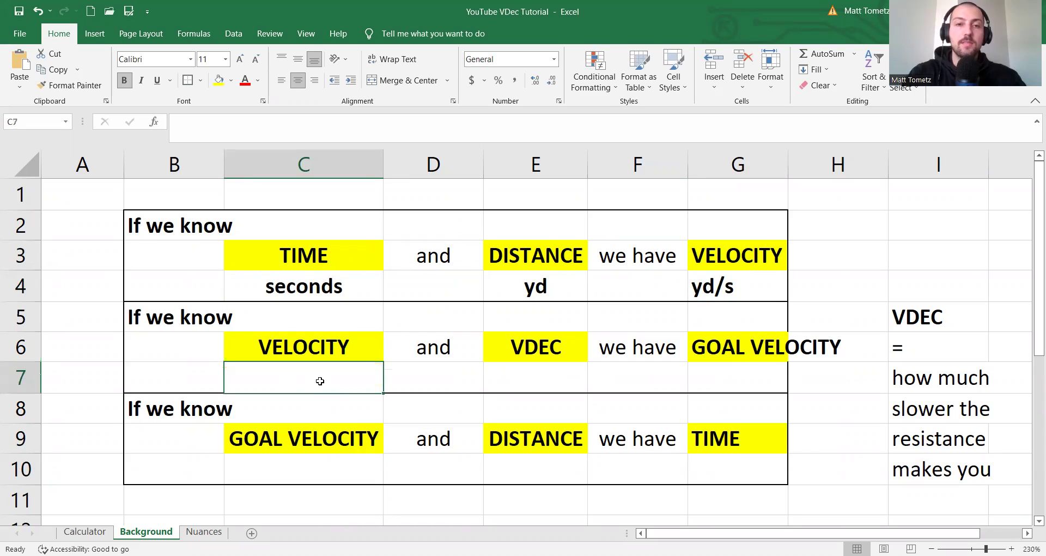
type("yd/s")
key("Tab")
key("Tab")
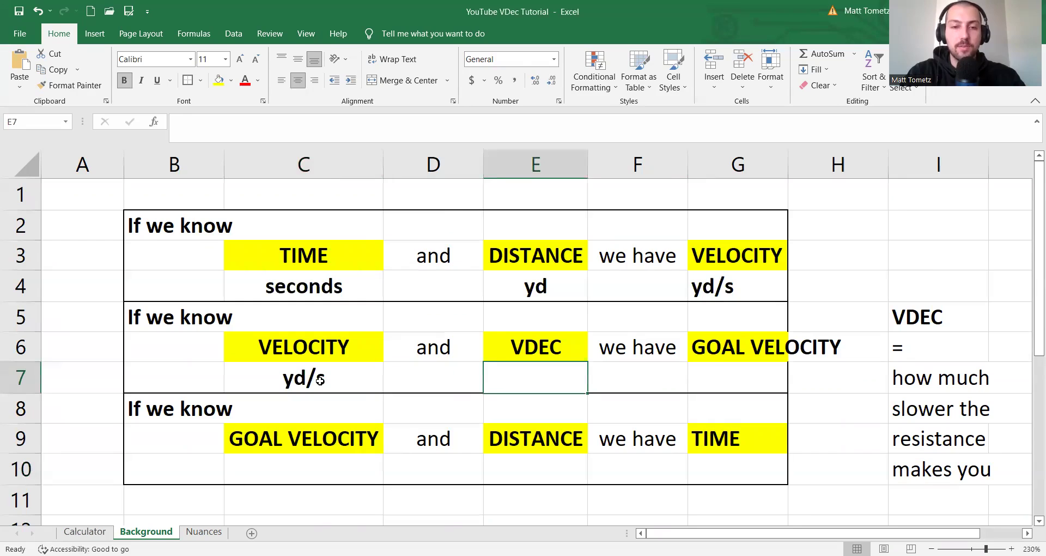
type("%")
key("Tab")
key("Tab")
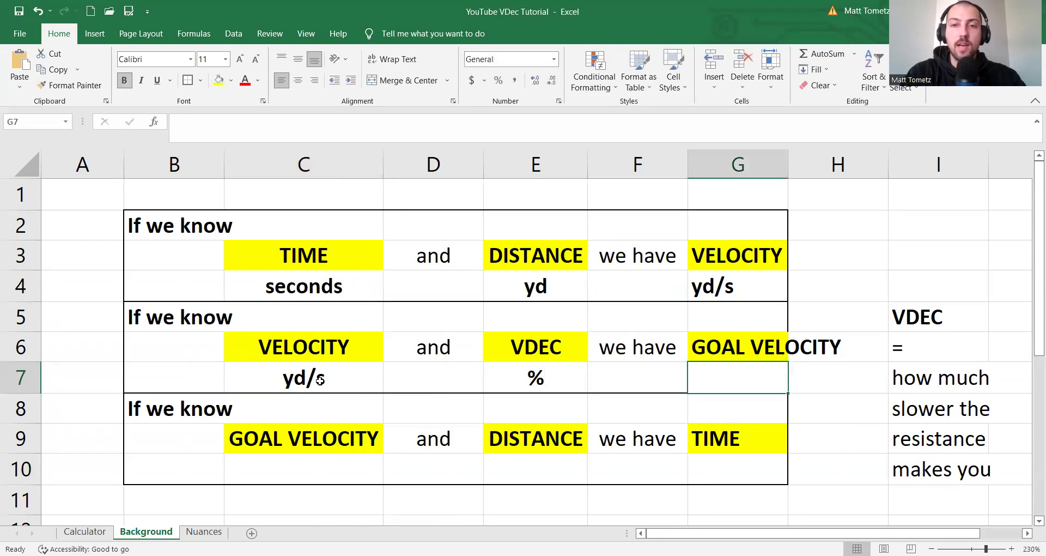
Step: Step through the VDEC definition note on the right
left_click(915, 321)
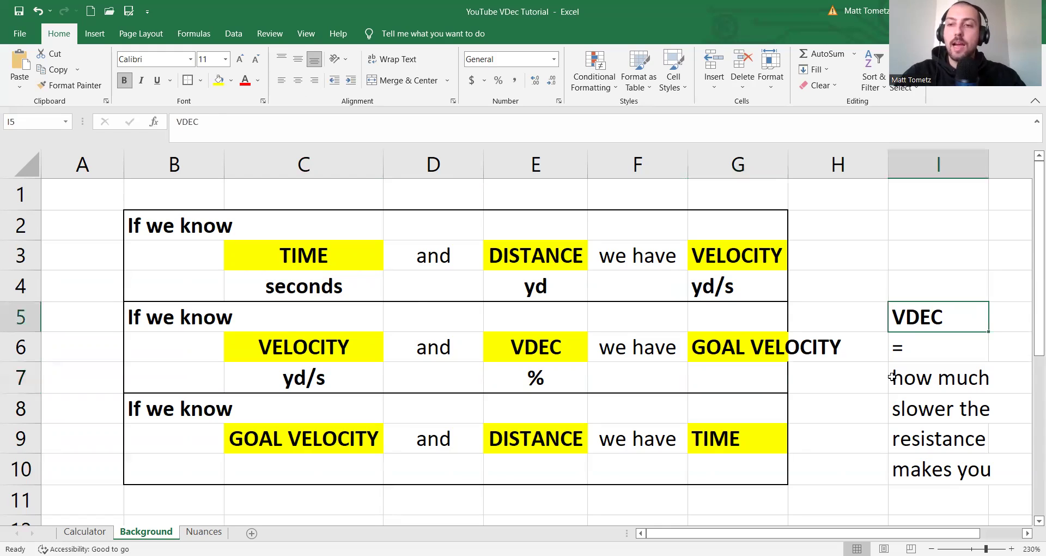
left_click(914, 377)
left_click(913, 408)
left_click(905, 433)
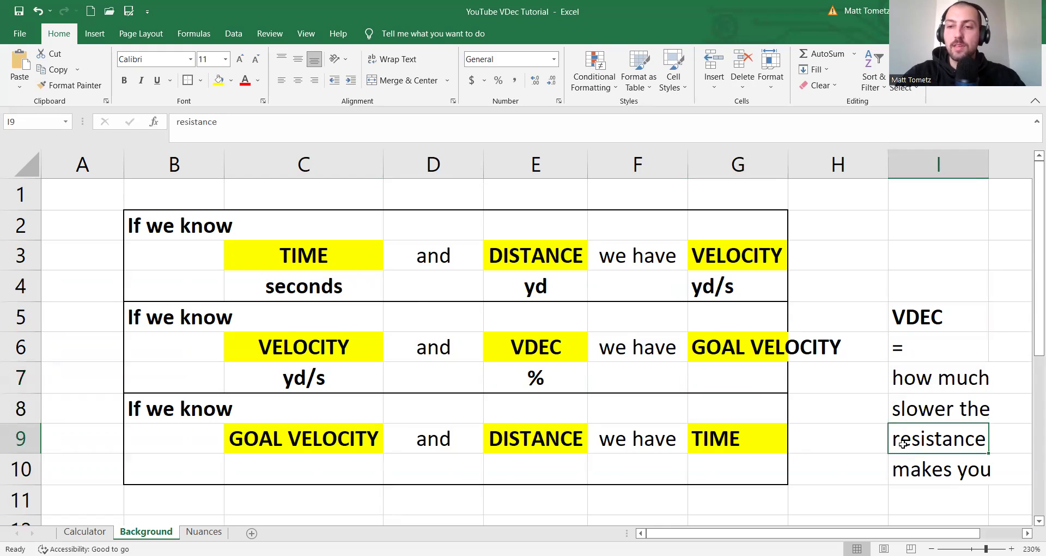
left_click(902, 468)
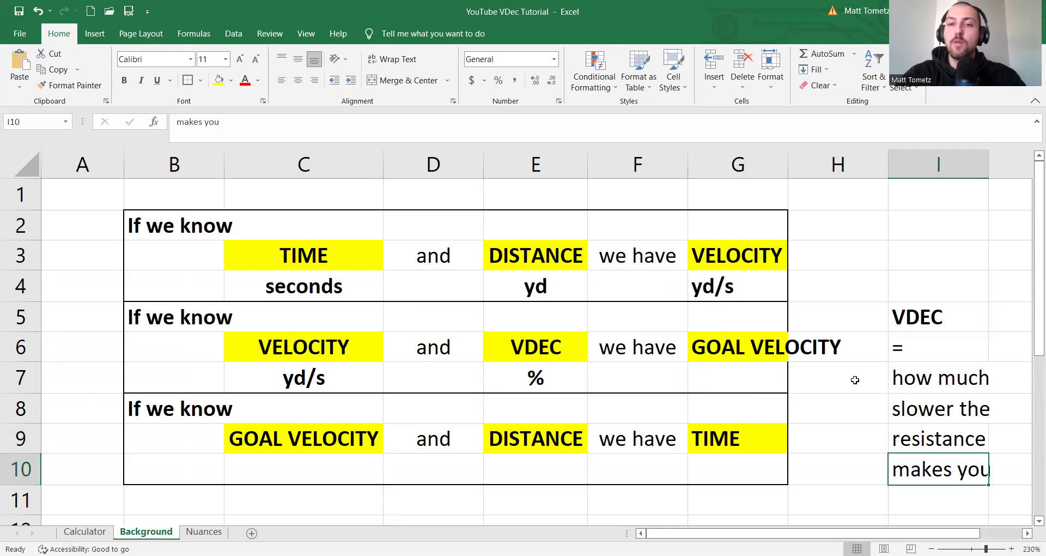
left_click(855, 379)
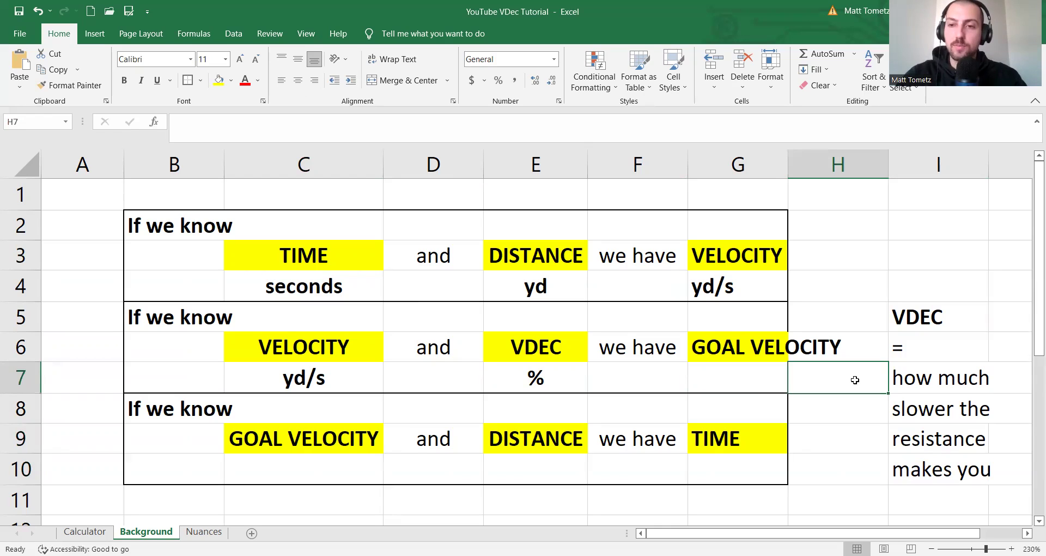
Step: Fill the second row example with 10 yd/s velocity, 50% VDEC and 5 yd/s goal velocity
left_click(316, 377)
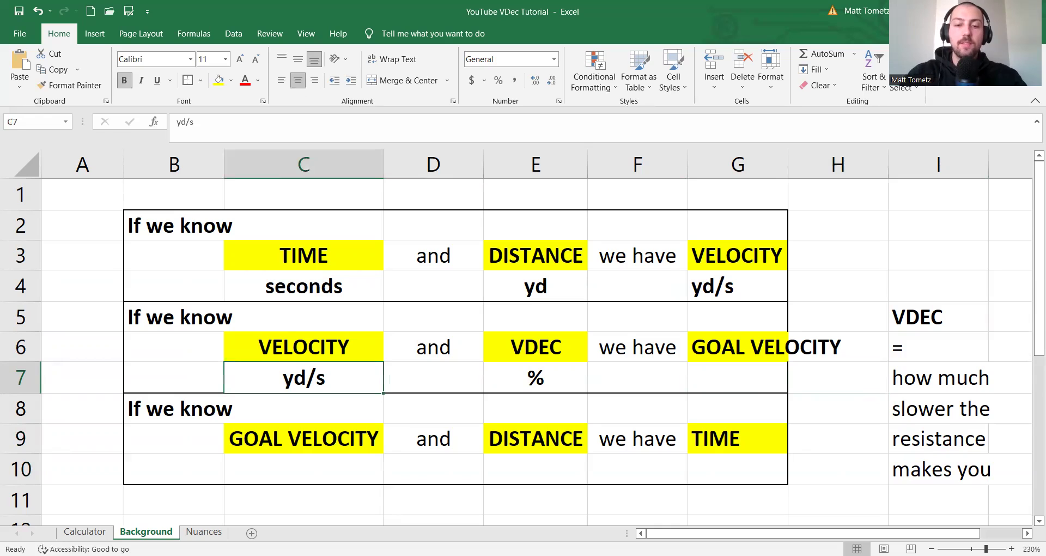
type("10 yd/s")
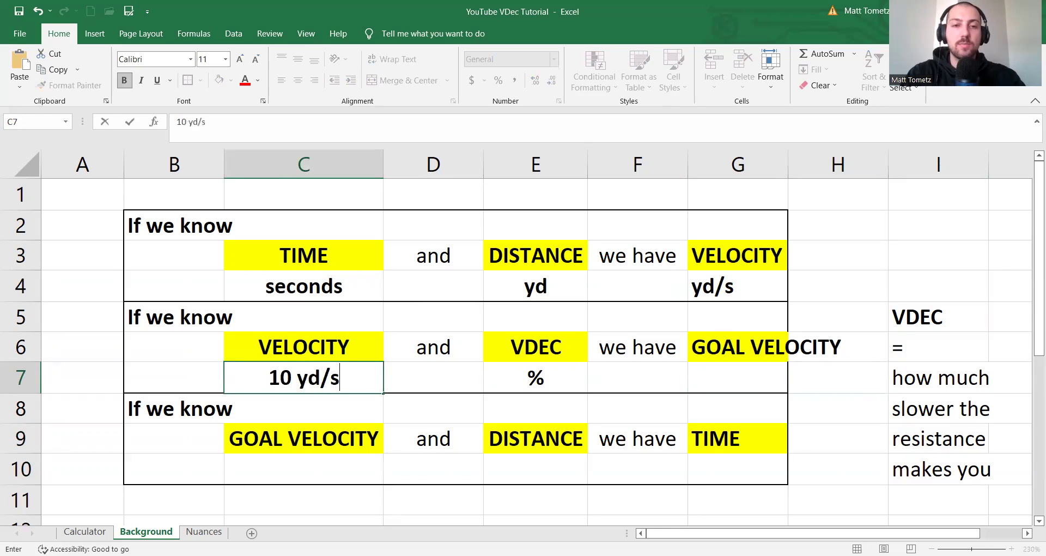
key("Tab")
key("Tab")
type("50")
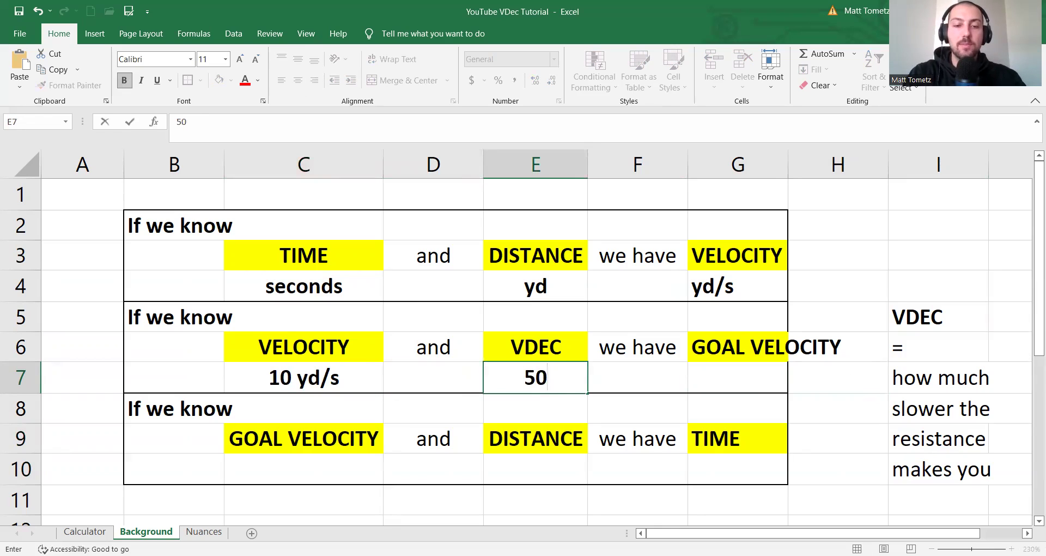
type("%")
key("Tab")
key("Tab")
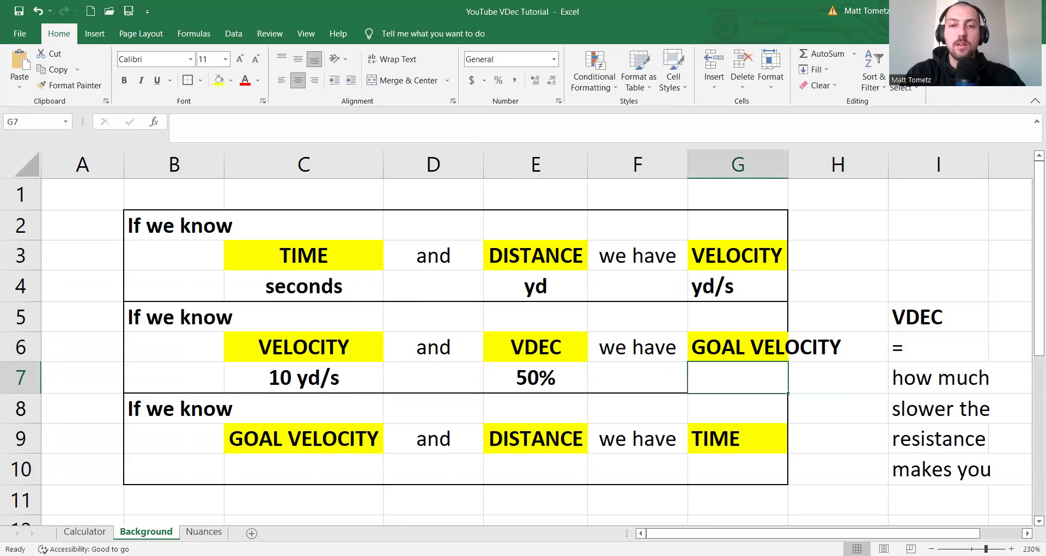
type("5")
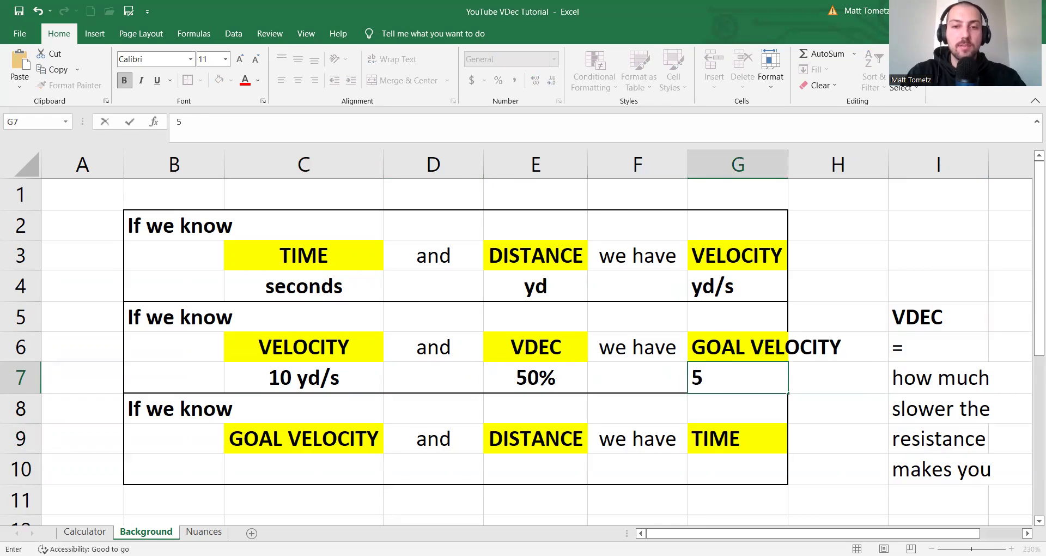
type(" yd/s")
key("Return")
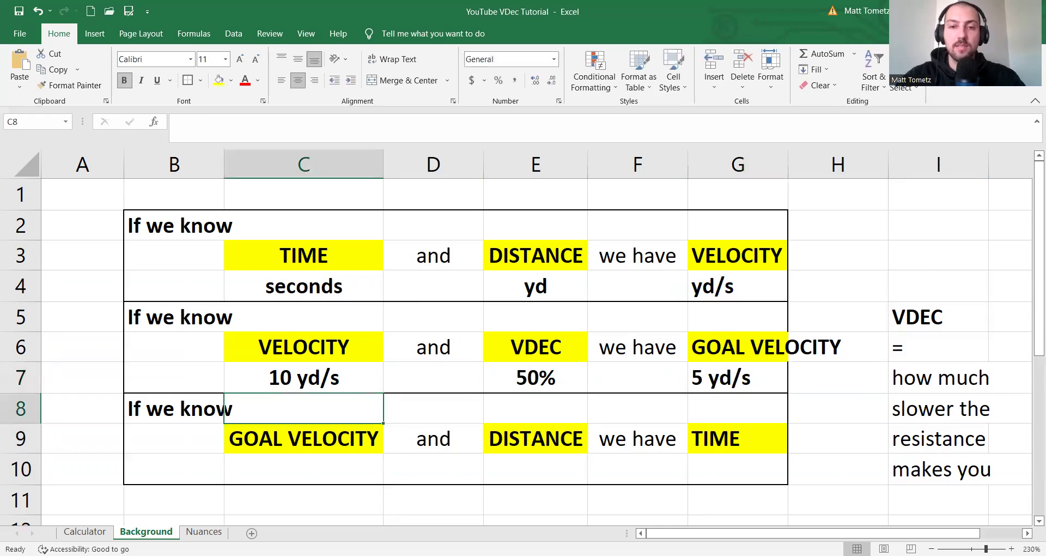
Step: Change the VDEC to 10 and the goal velocity in G7 to 9 yd/s
left_click(304, 377)
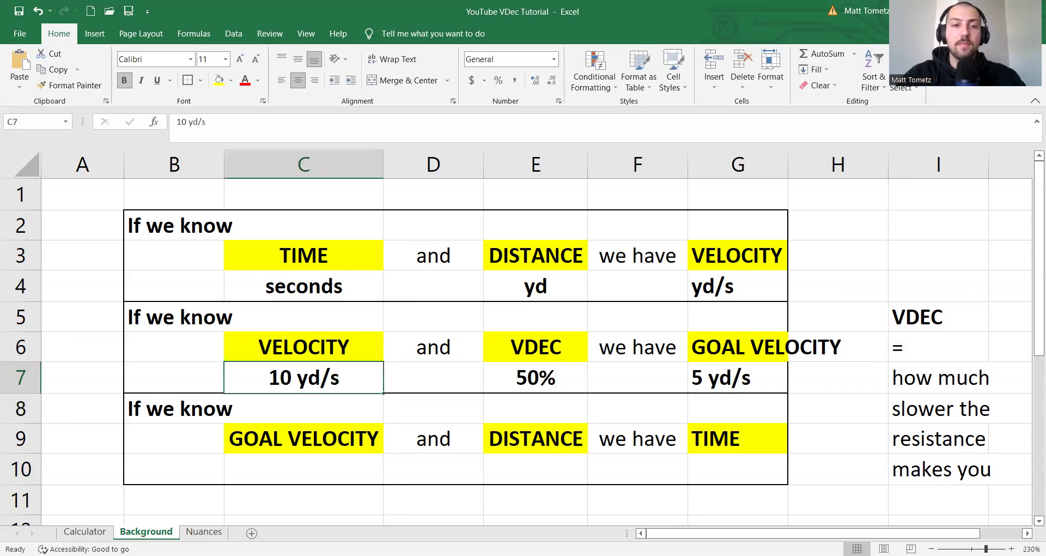
left_click(515, 382)
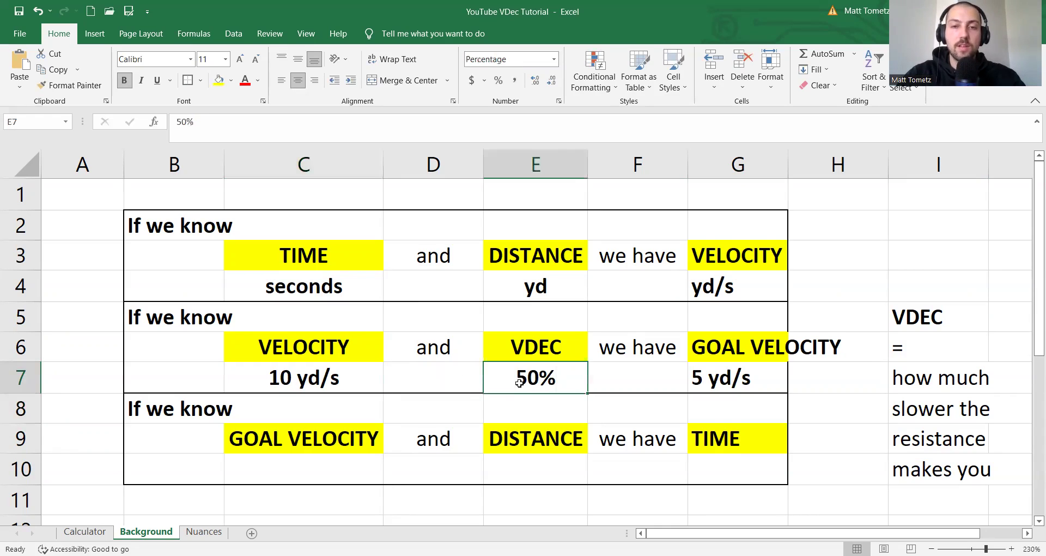
type("10")
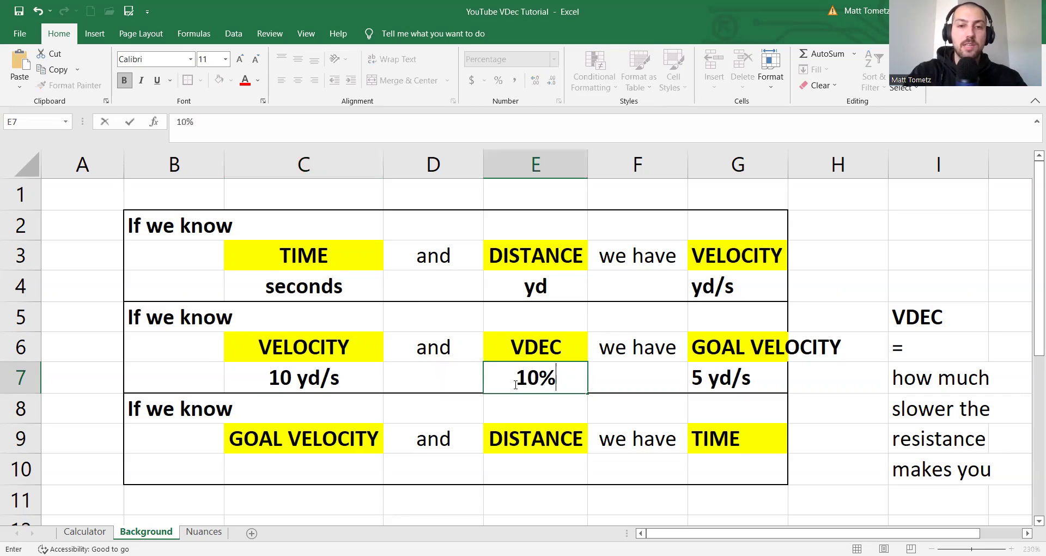
key("Return")
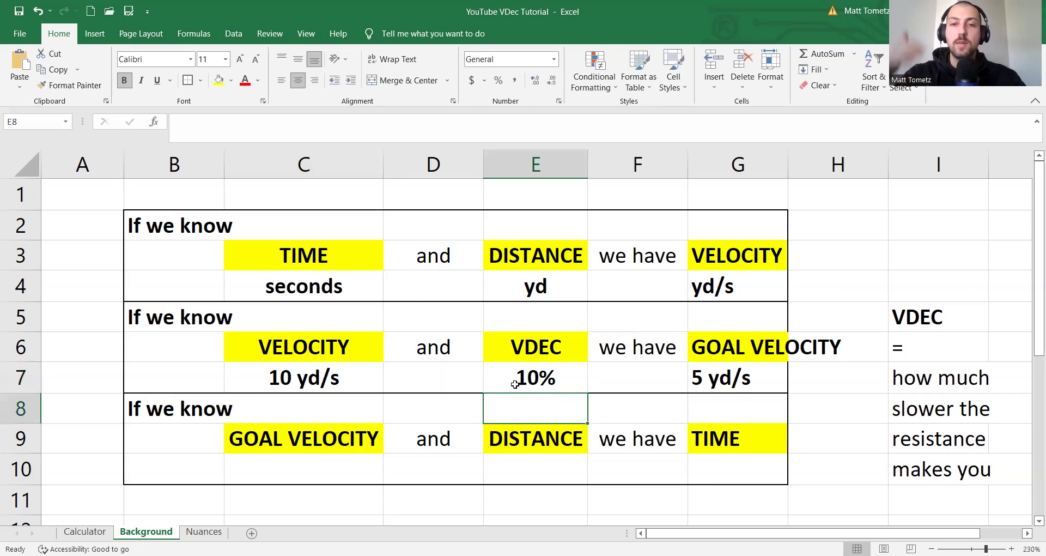
key("Up")
key("Right")
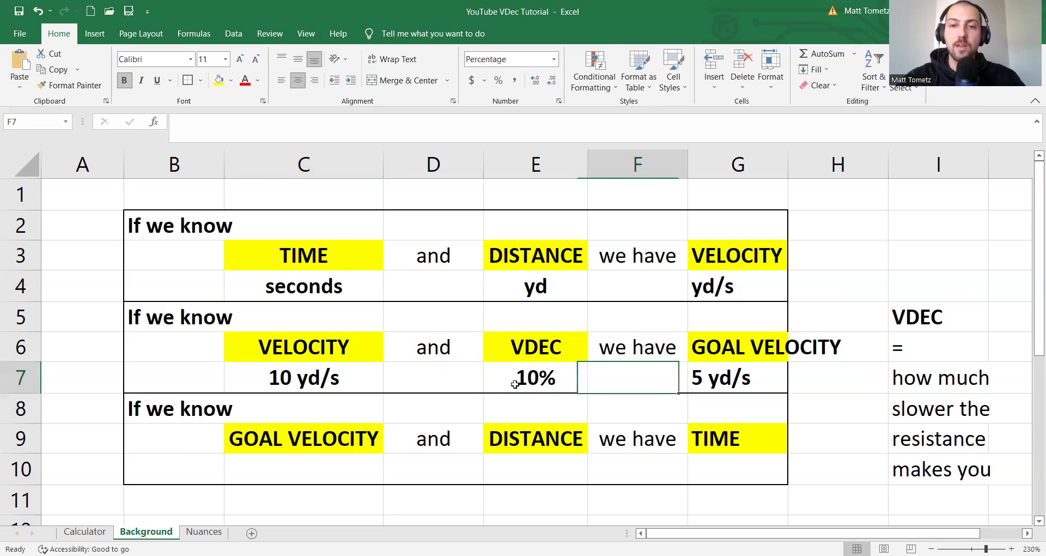
key("Right")
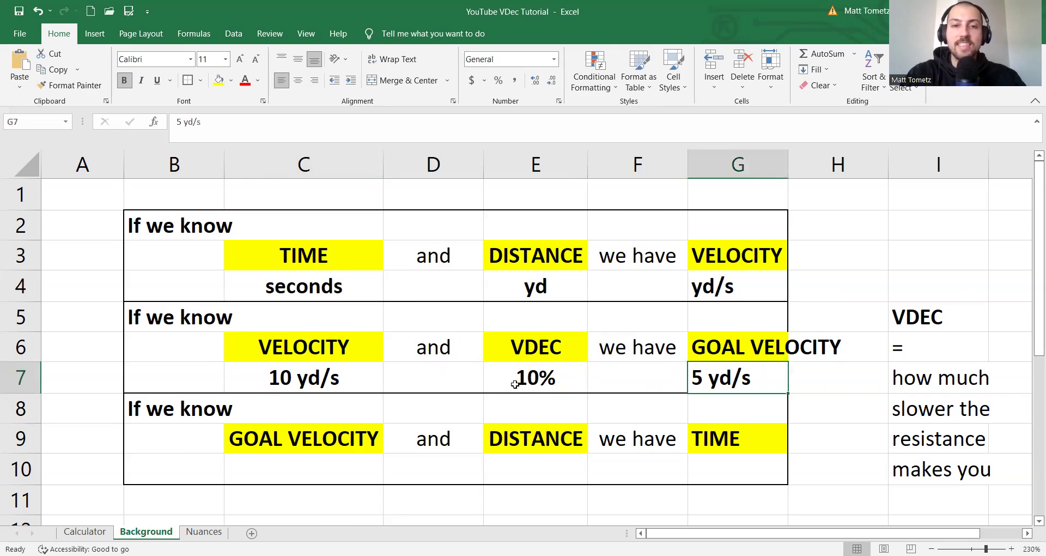
type("9")
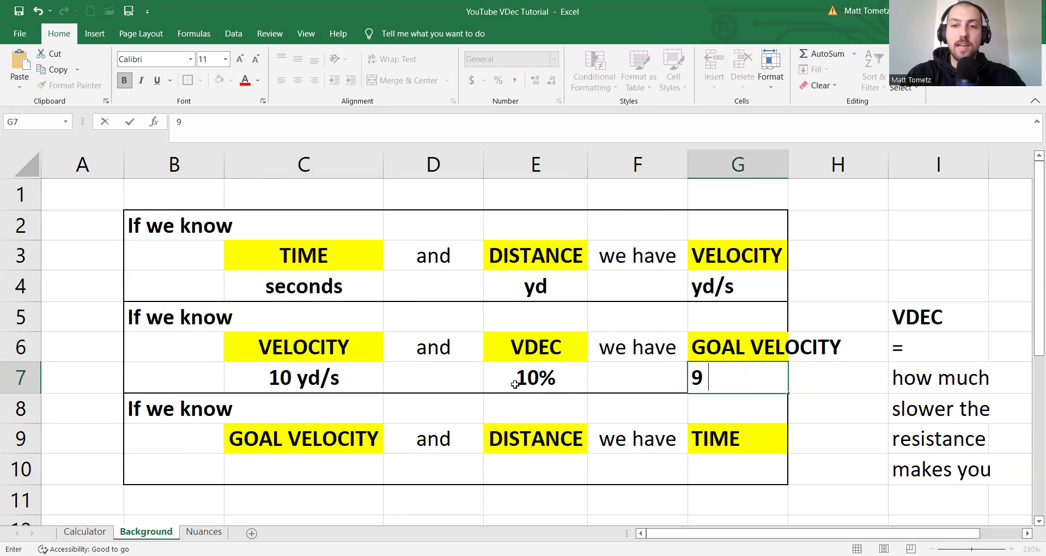
type(" yd/s")
key("Return")
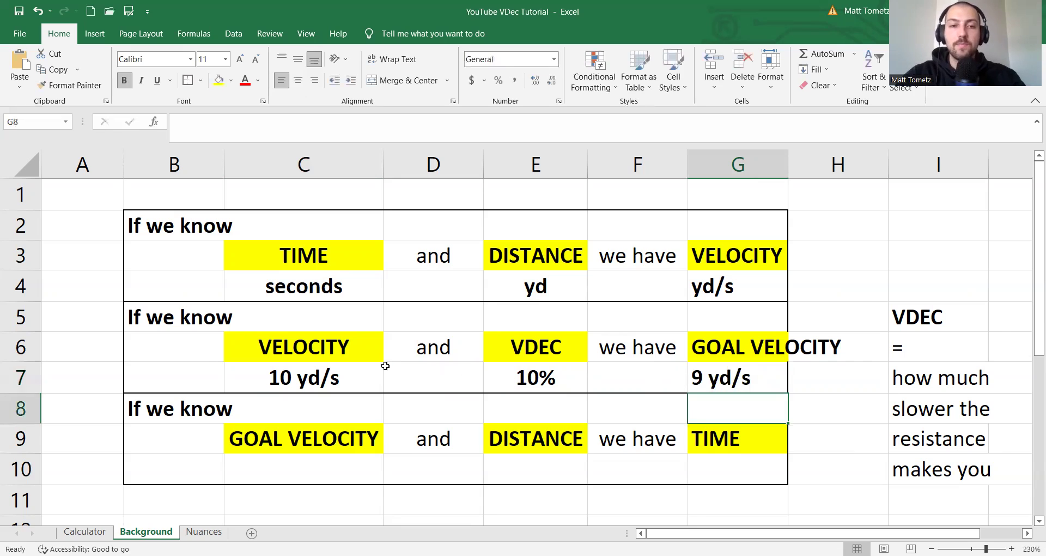
left_click(534, 383)
left_click(337, 380)
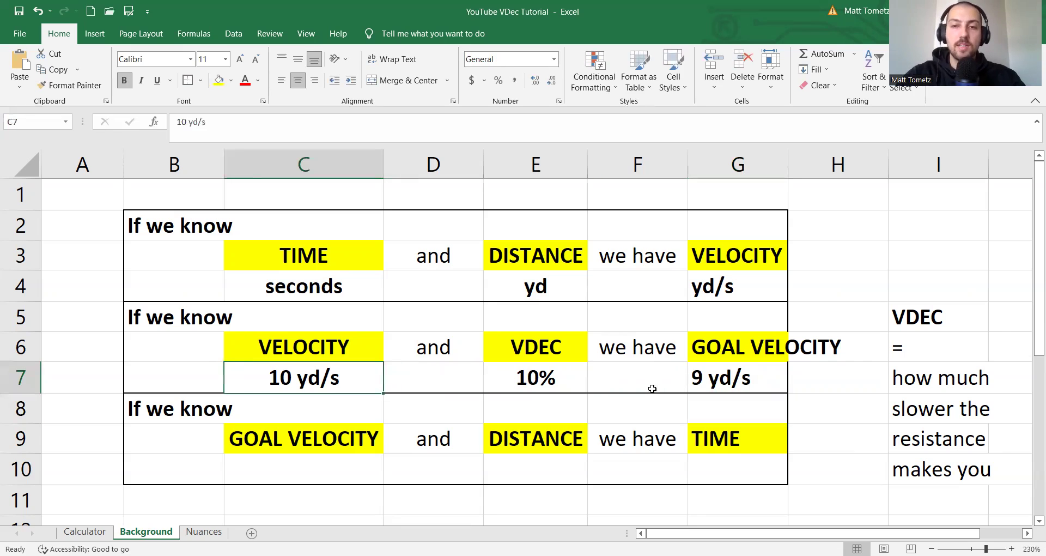
left_click(725, 383)
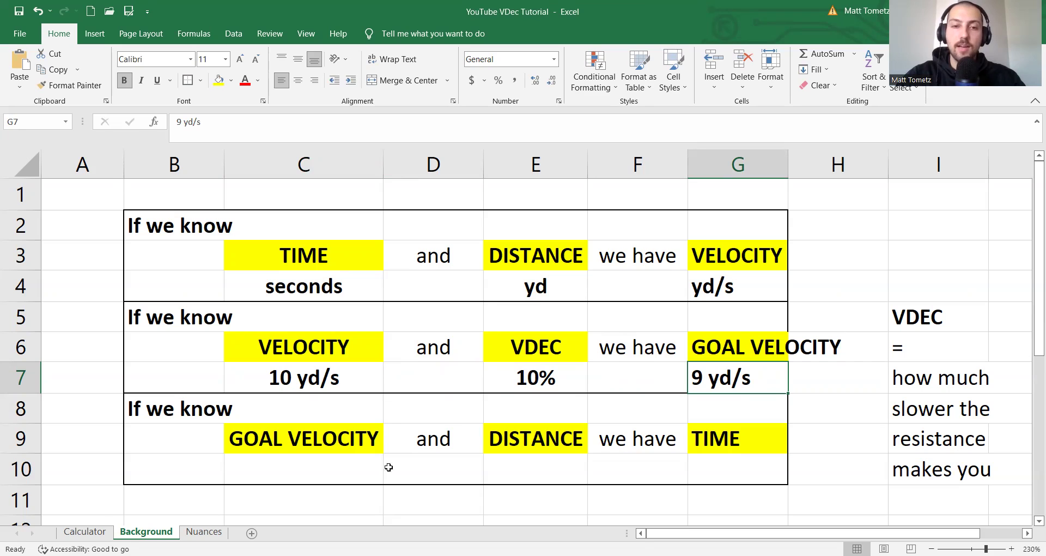
Step: Enter bold 9 yd/s in C10 and bold 20yd in E10
left_click(310, 470)
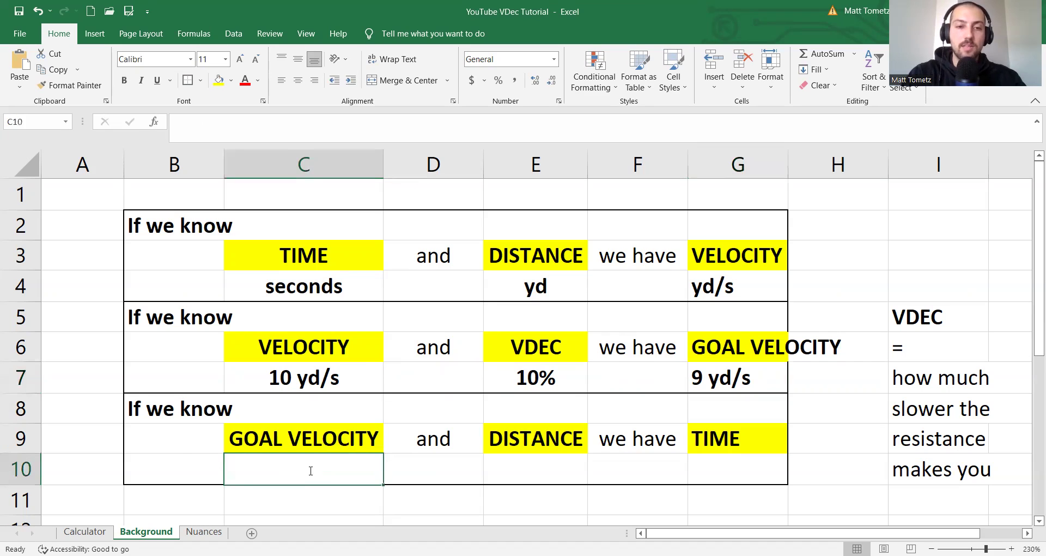
type("9 yd/s")
key("Tab")
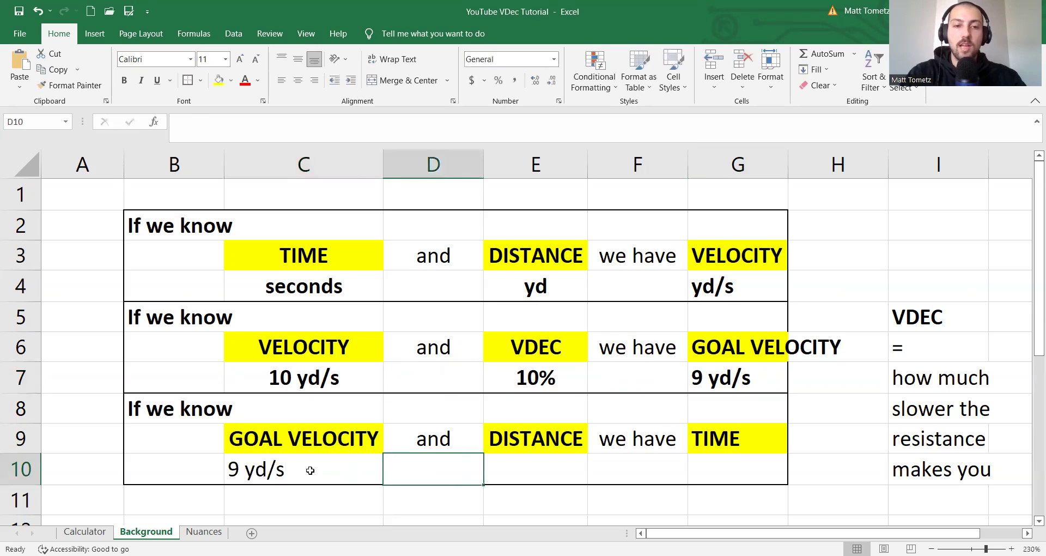
left_click(310, 470)
key("ctrl+b")
key("Tab")
key("Tab")
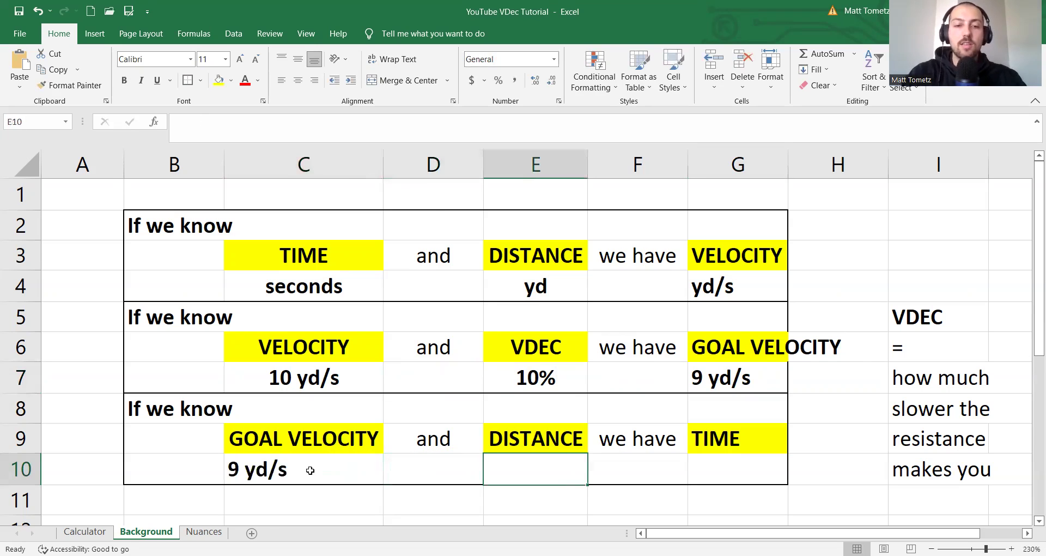
type("20yd")
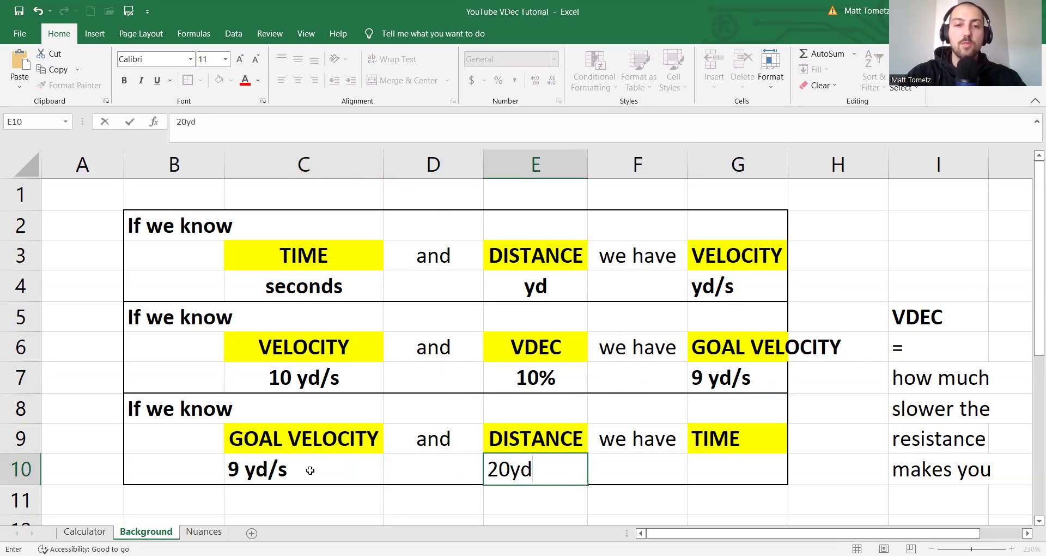
key("Return")
key("Up")
key("ctrl+b")
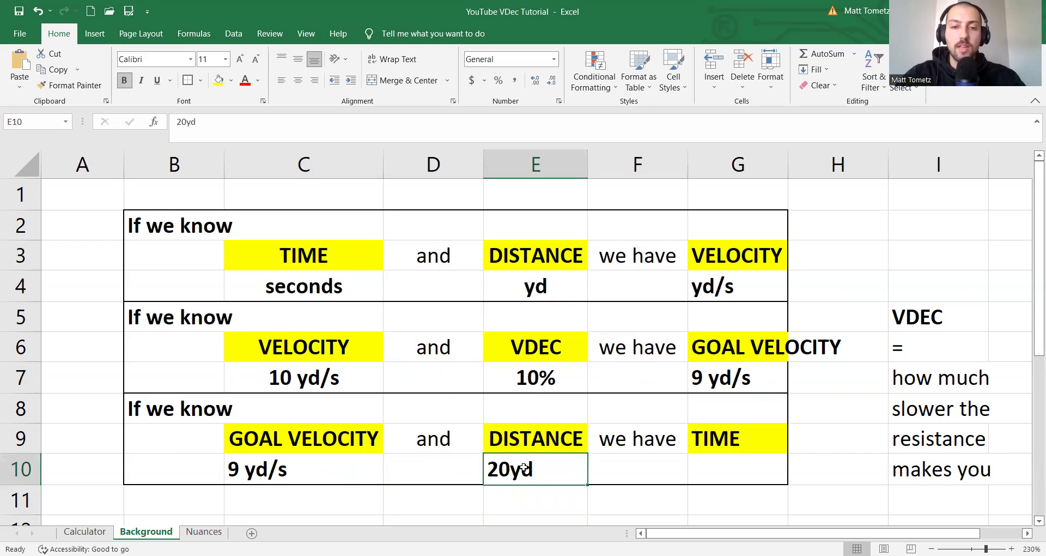
Step: Enter bold sec in G10 as the time unit
left_click(732, 463)
type("sec")
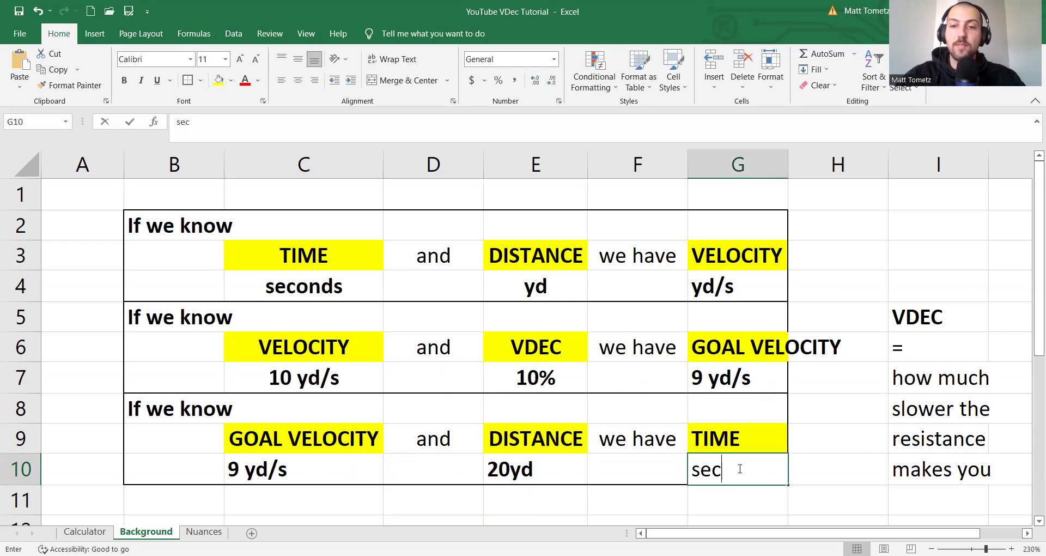
key("Return")
key("Up")
key("ctrl+b")
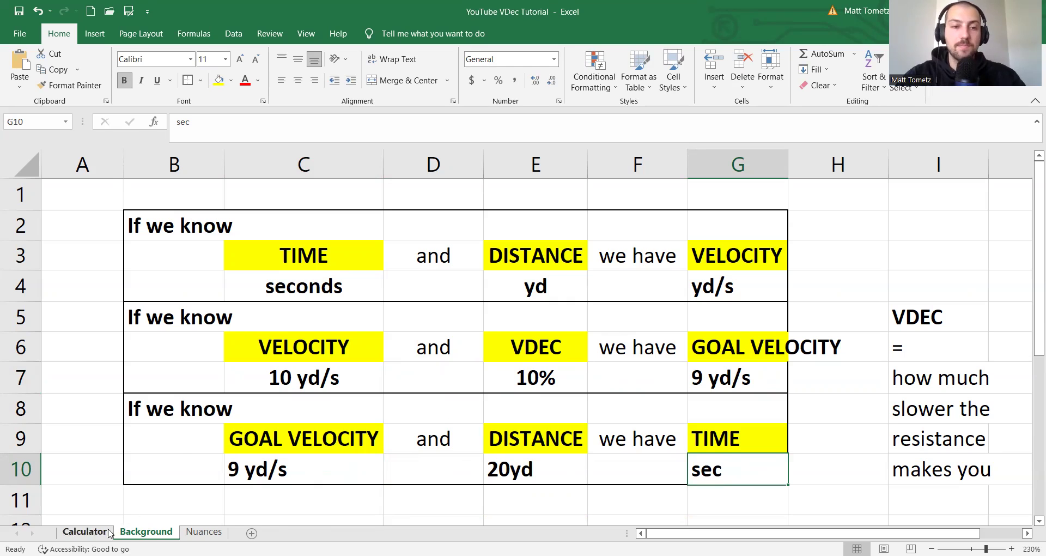
Step: On the Calculator sheet, correct the E4 header from Vdec to VDec
left_click(84, 531)
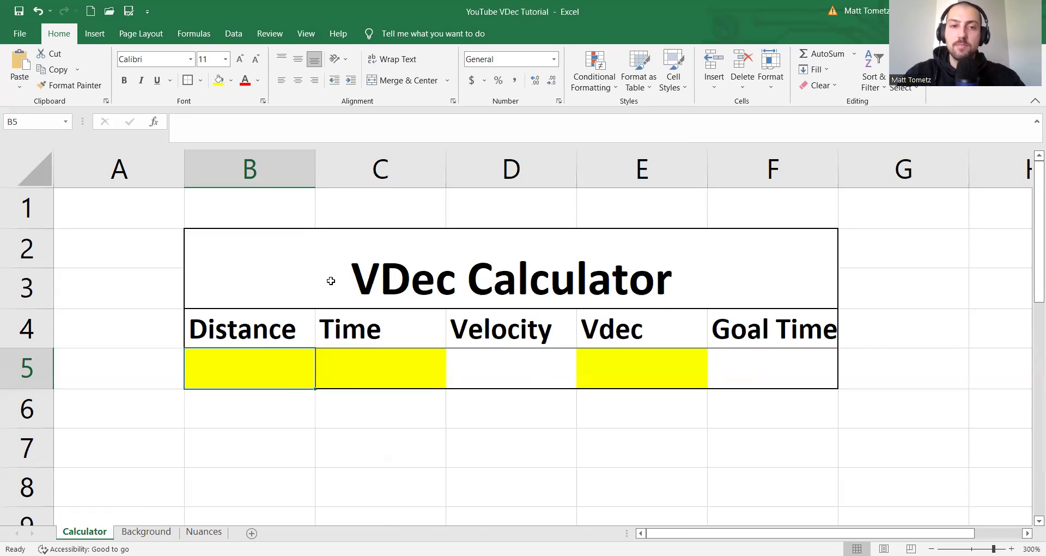
left_click(281, 325)
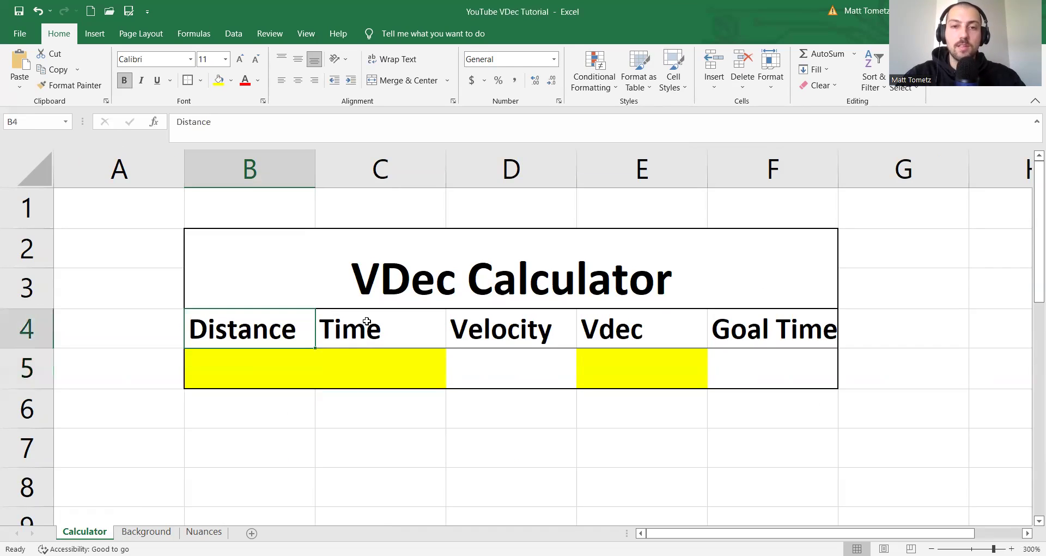
left_click(369, 327)
left_click(527, 325)
left_click(620, 328)
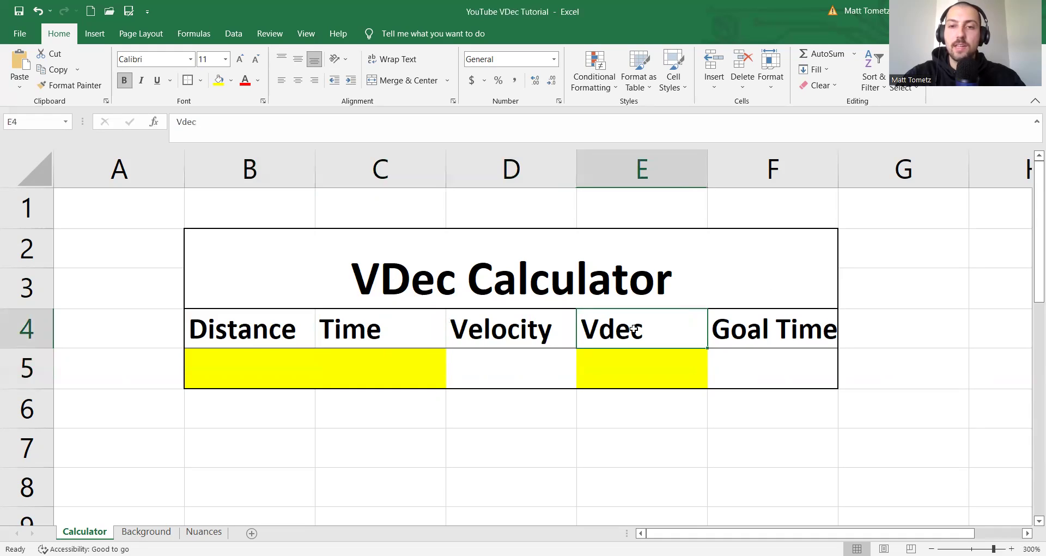
double_click(620, 328)
key("BackSpace")
type("D")
key("Return")
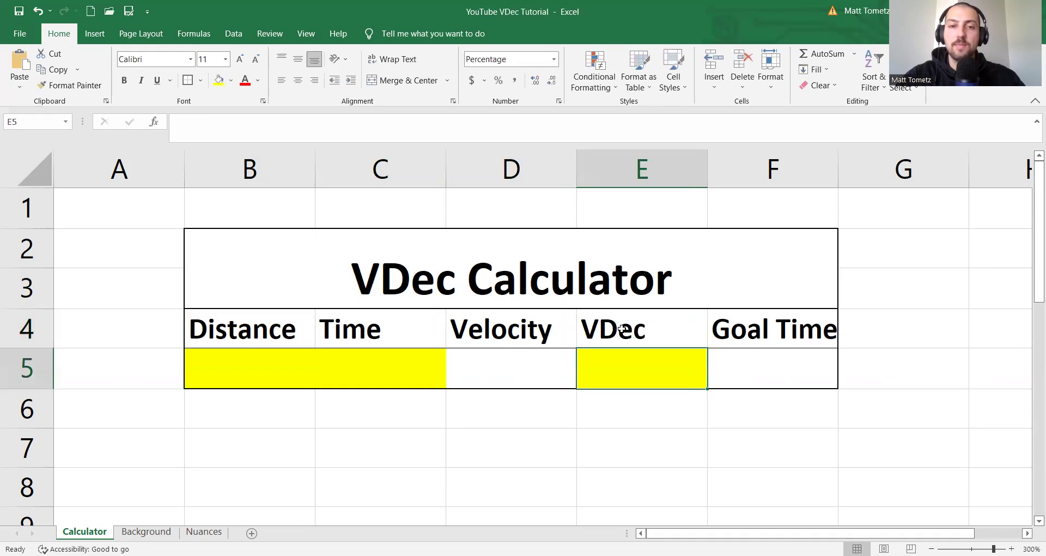
Step: Enter sample inputs Distance 10, Time 1.5 and VDec 50% in row 5
left_click(240, 332)
left_click(257, 372)
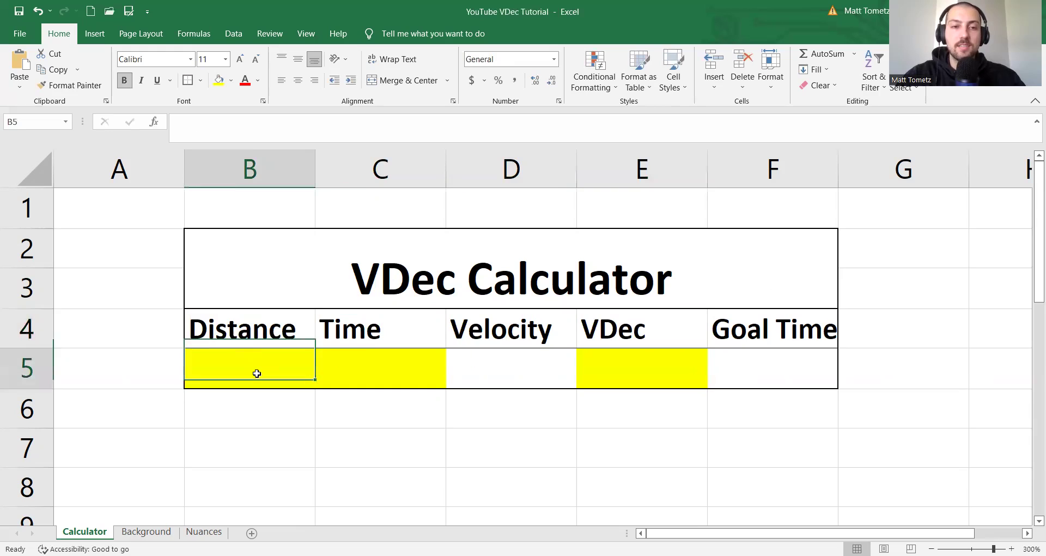
type("10")
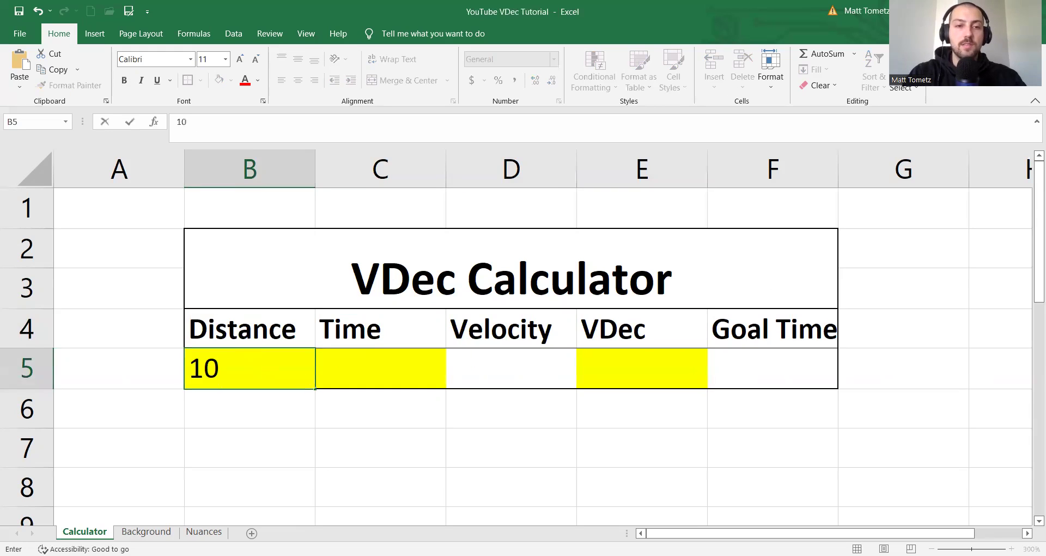
key("Return")
left_click(379, 371)
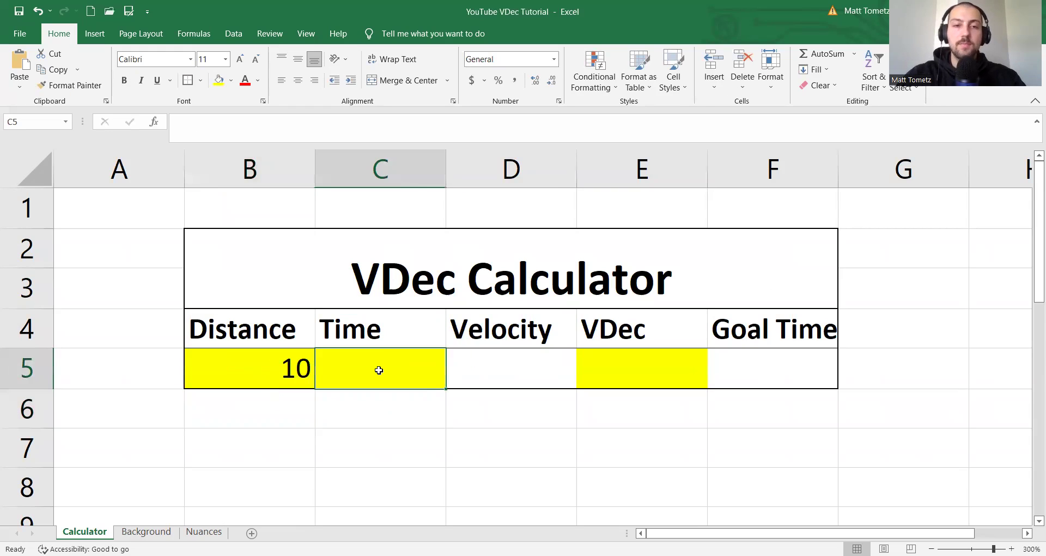
type("1.5")
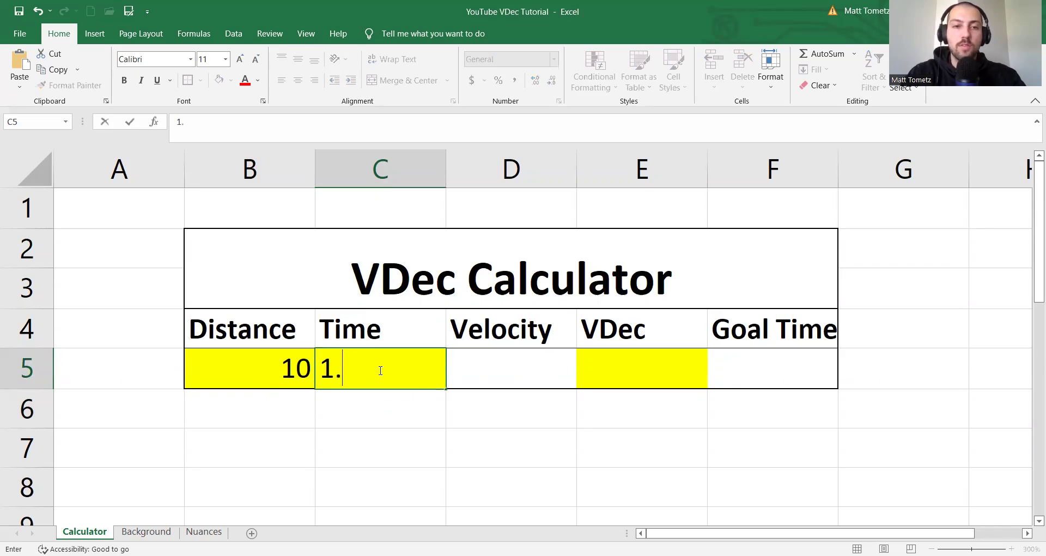
key("Tab")
key("Tab")
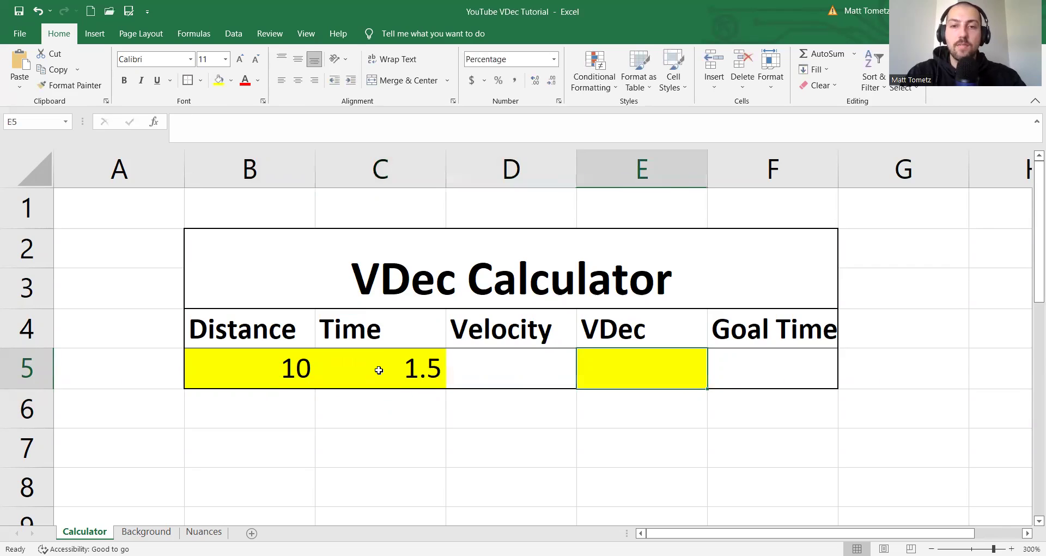
type("50%")
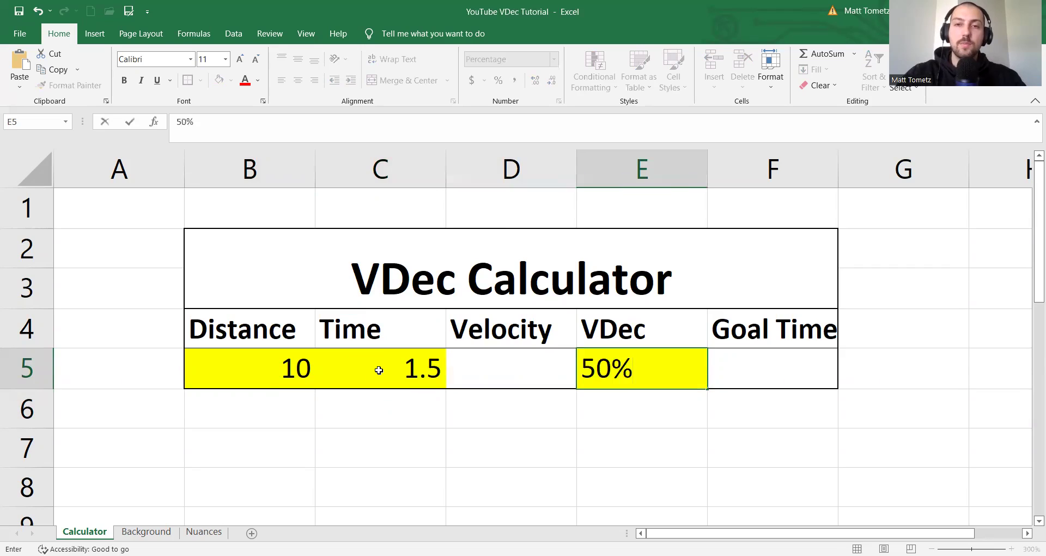
key("Return")
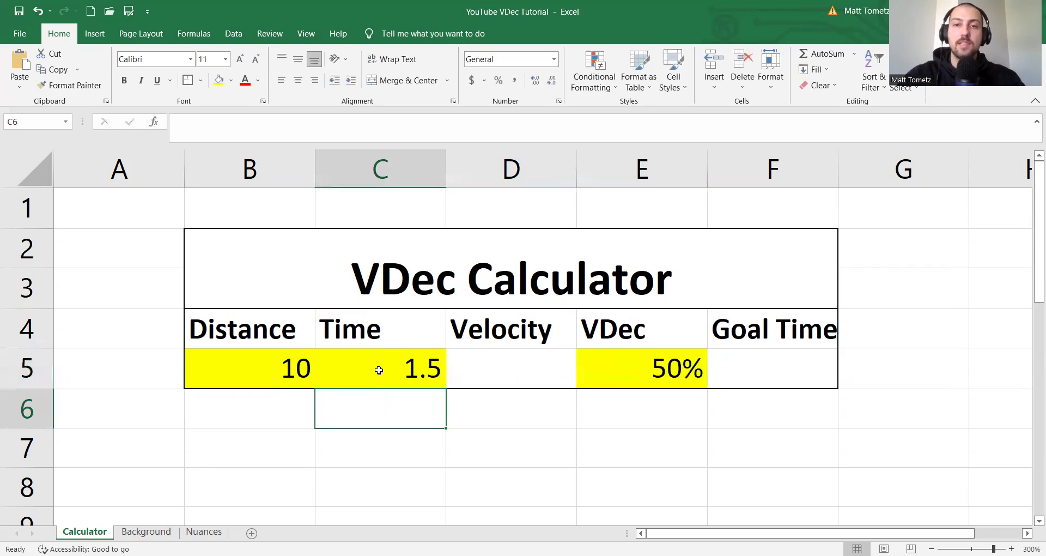
Step: Format the VDec value in E5 as Percentage
left_click(298, 367)
left_click(357, 367)
left_click(291, 370)
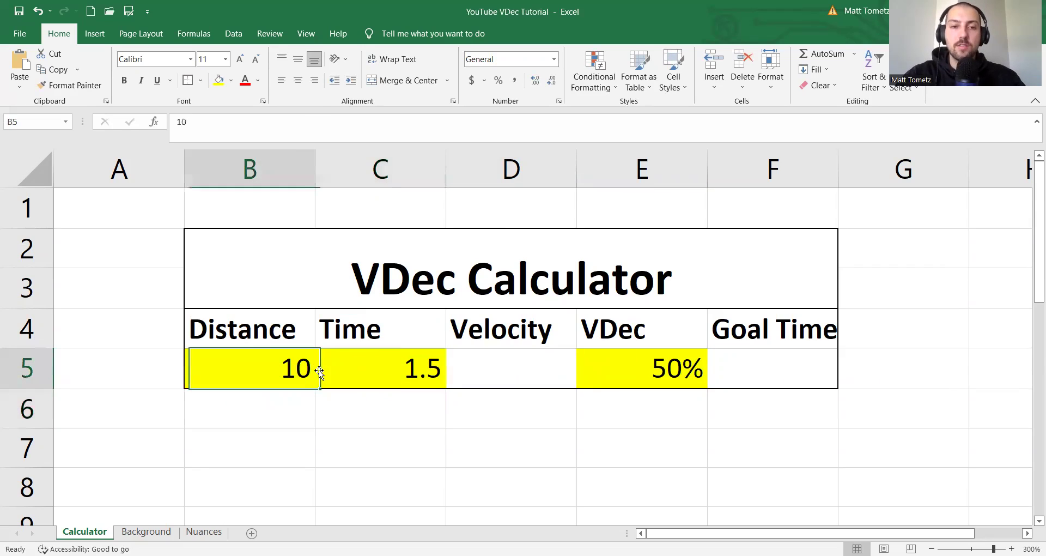
left_click(357, 371)
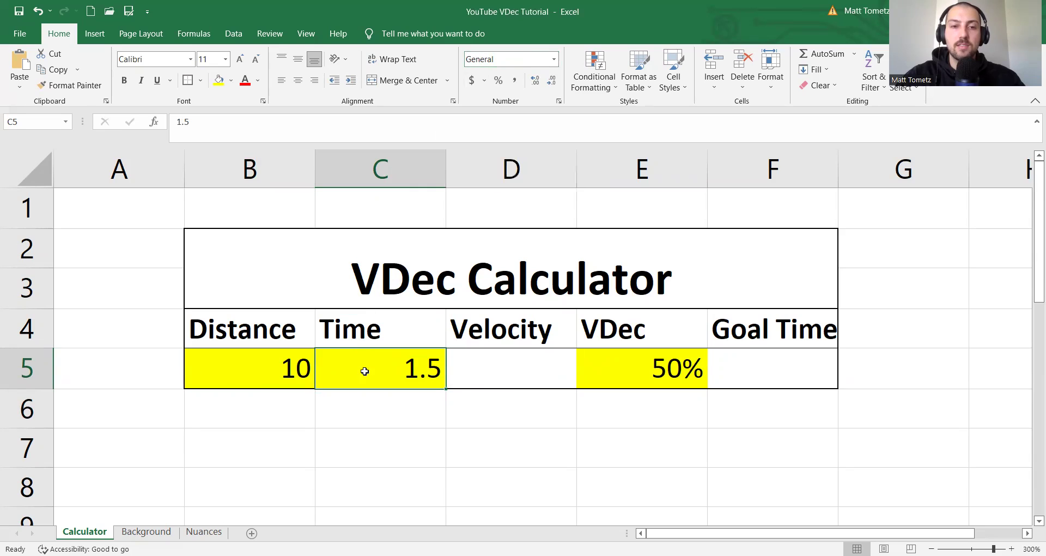
left_click(653, 370)
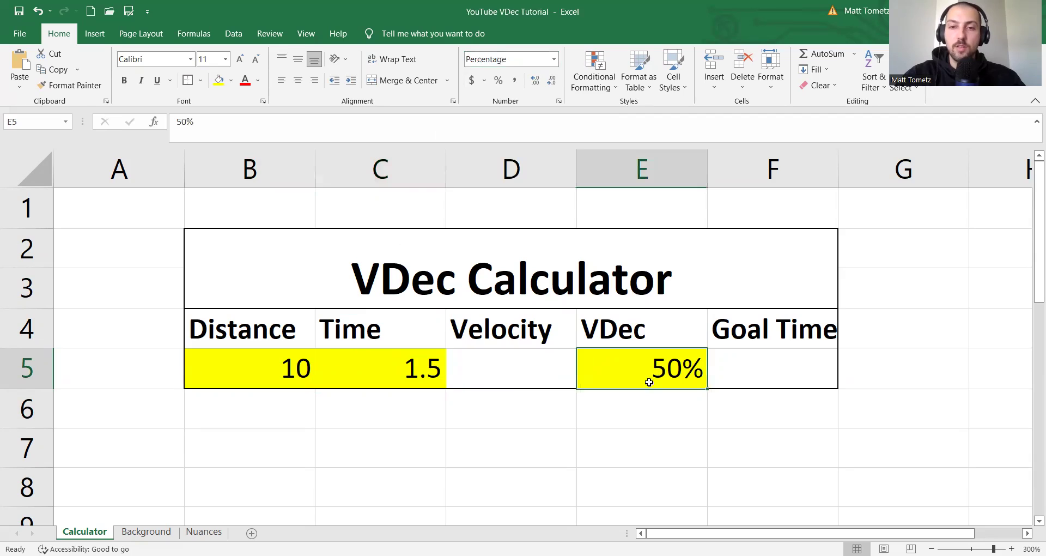
left_click(554, 59)
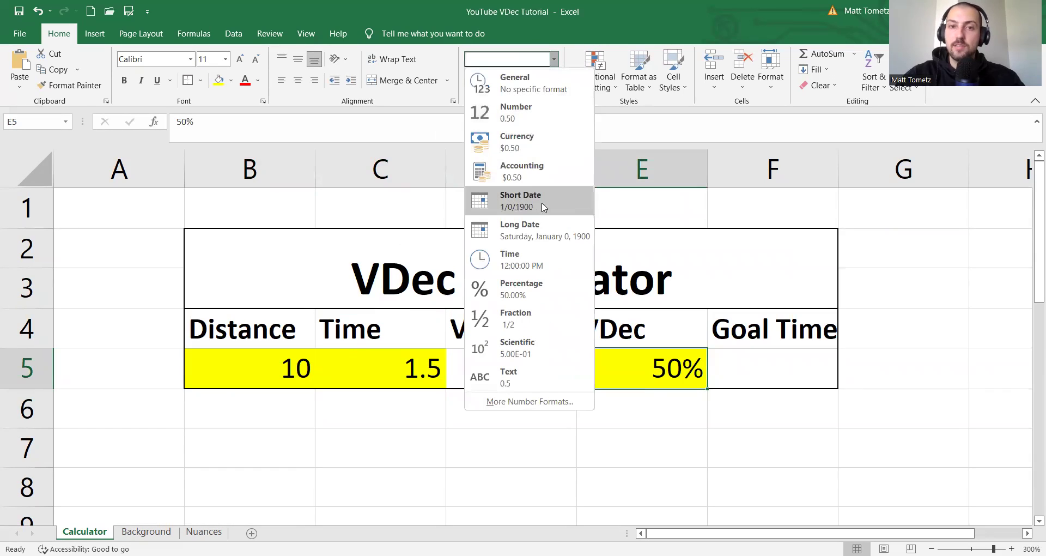
left_click(538, 292)
left_click(513, 361)
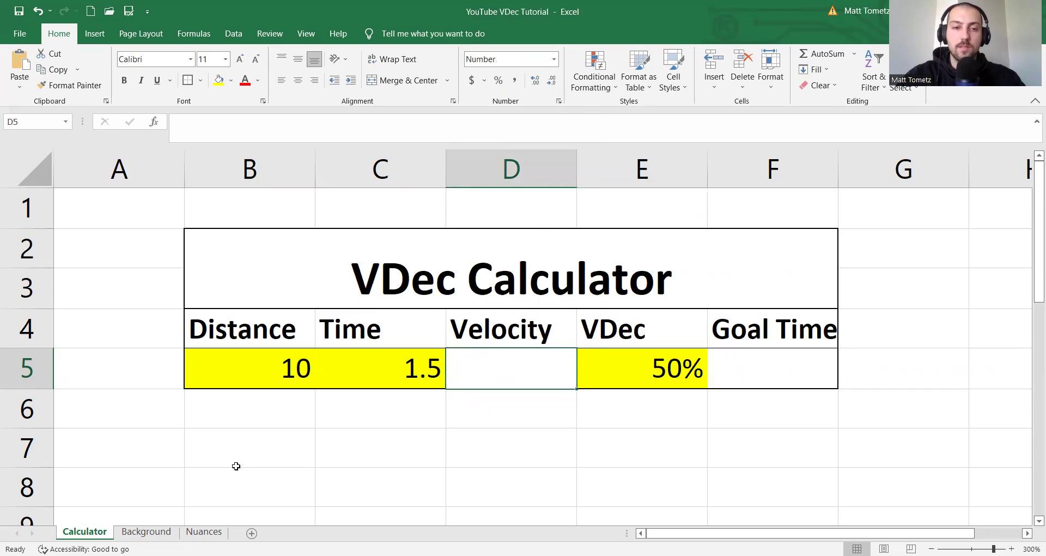
Step: Type units yd, sec, yd/sec, % and sec across B7:F7
left_click(256, 454)
type("yd")
key("Tab")
type("sec")
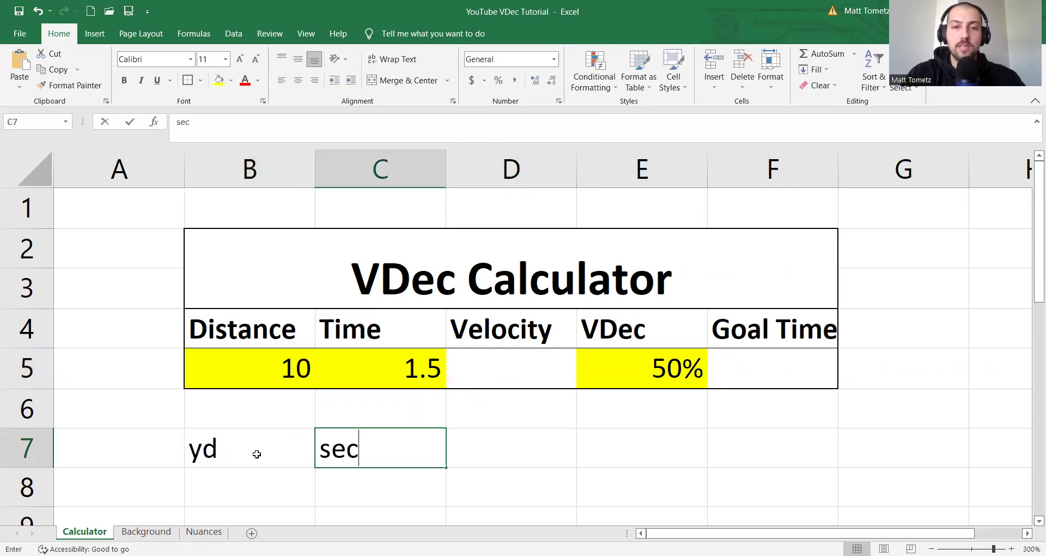
key("Tab")
type("yd/sec")
key("Tab")
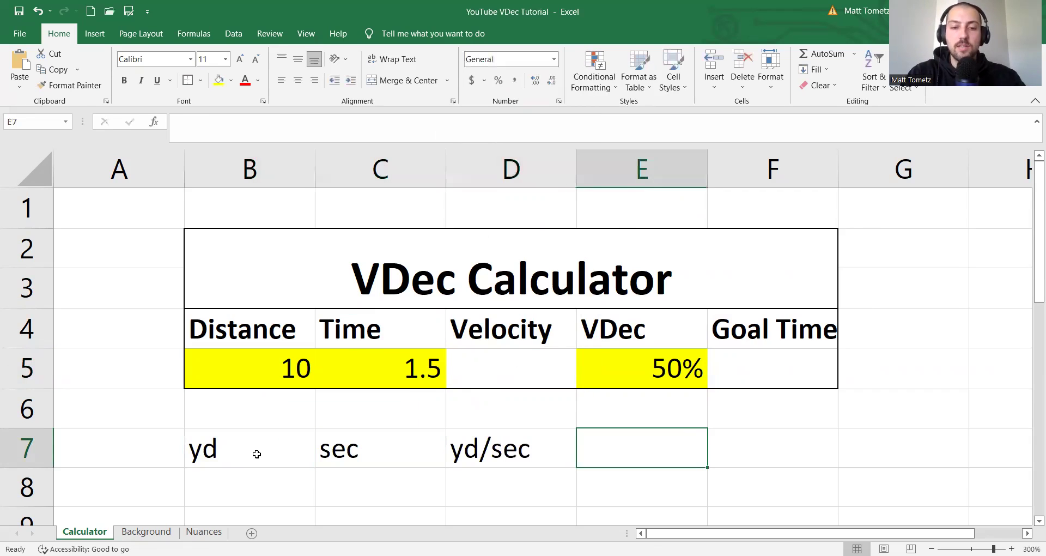
type("%")
key("Tab")
type("sec")
key("Return")
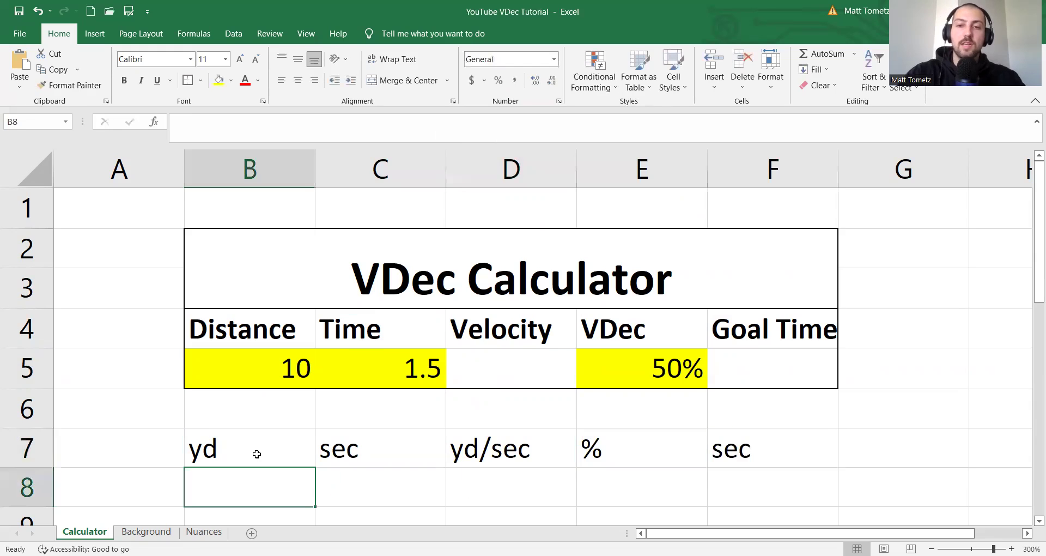
Step: Enter the Velocity formula =B5/C5 in D5
left_click(504, 367)
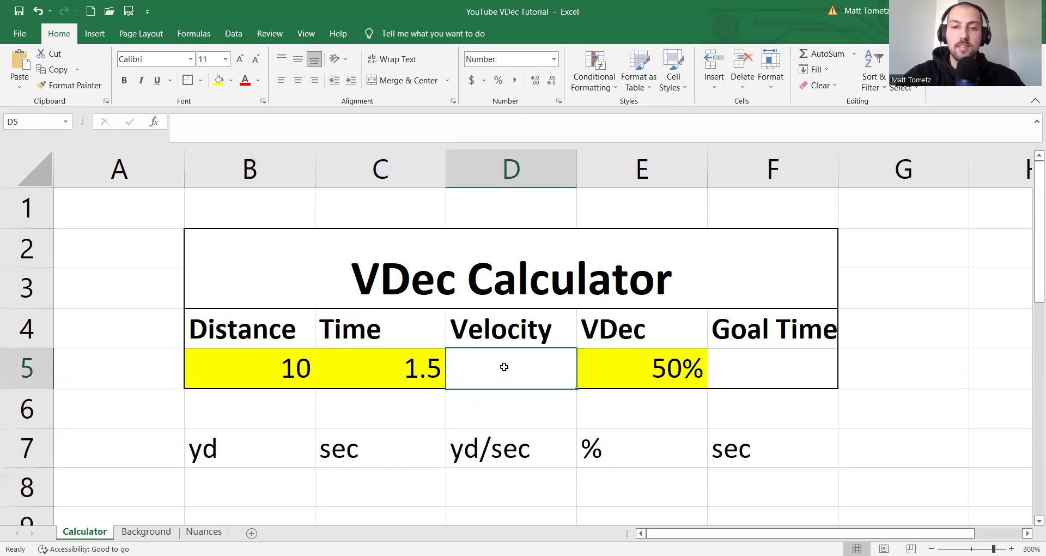
type("=")
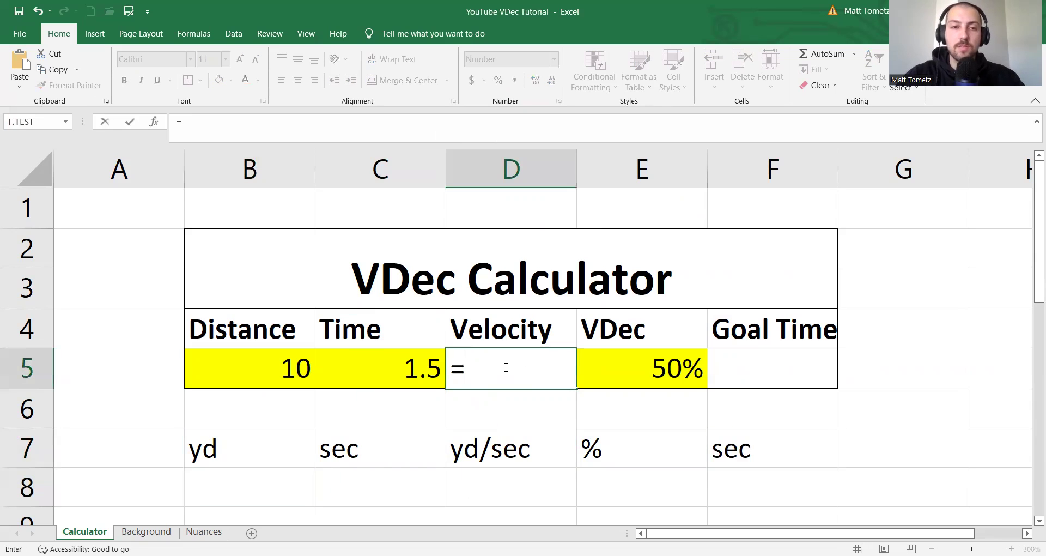
left_click(294, 370)
type("/")
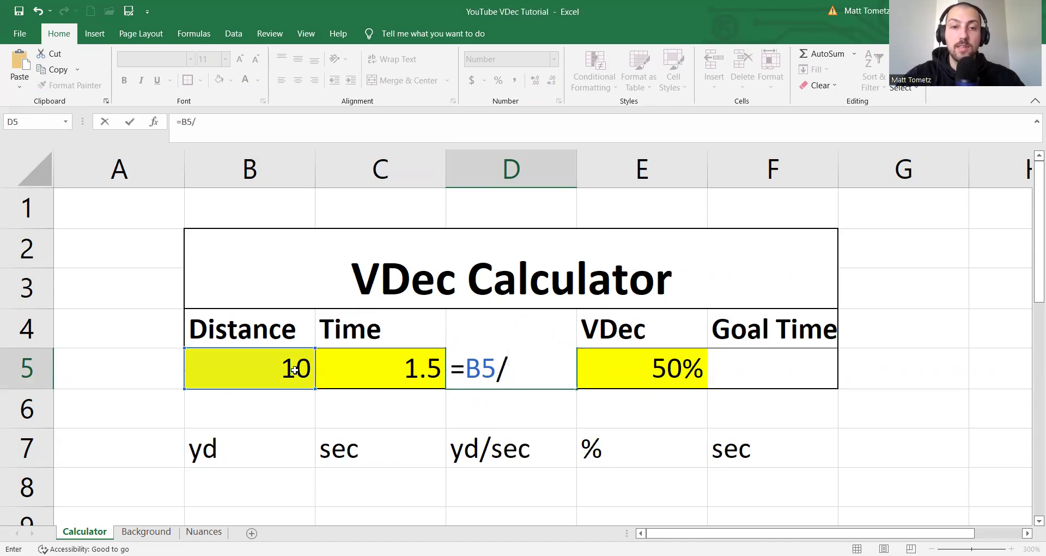
left_click(371, 368)
key("Return")
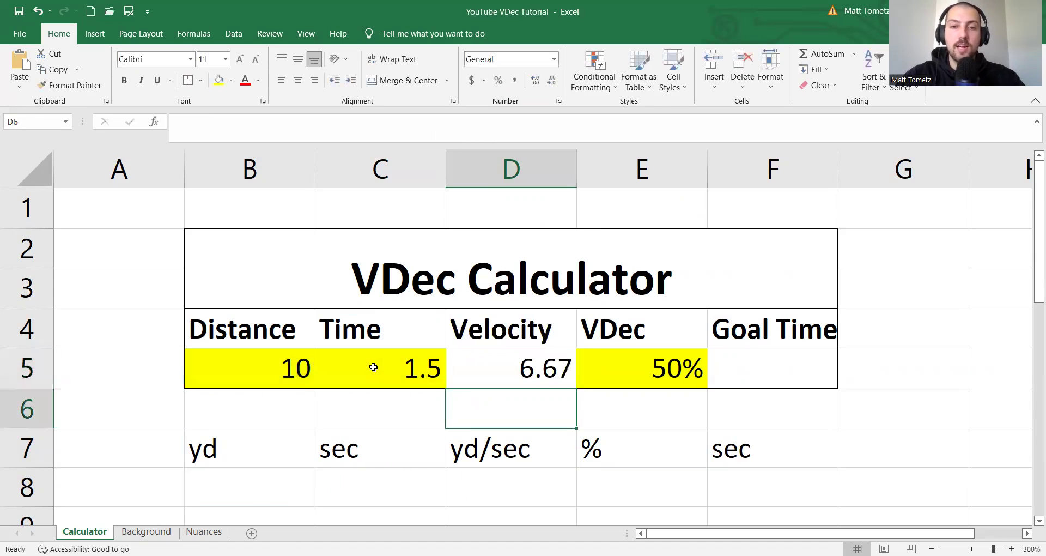
key("Up")
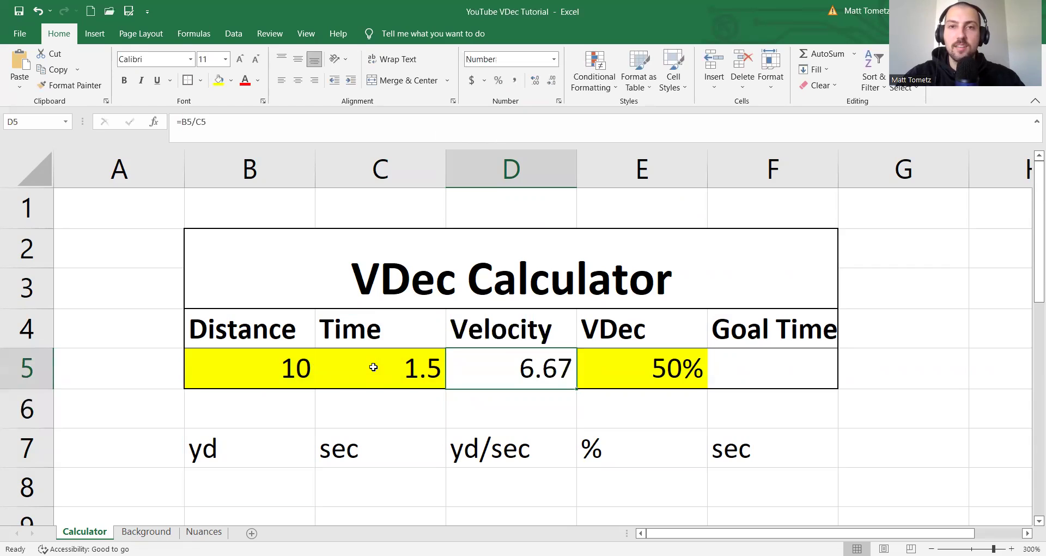
Step: Try different decimal places on the velocity, settling on 6.67
left_click(534, 85)
left_click(552, 81)
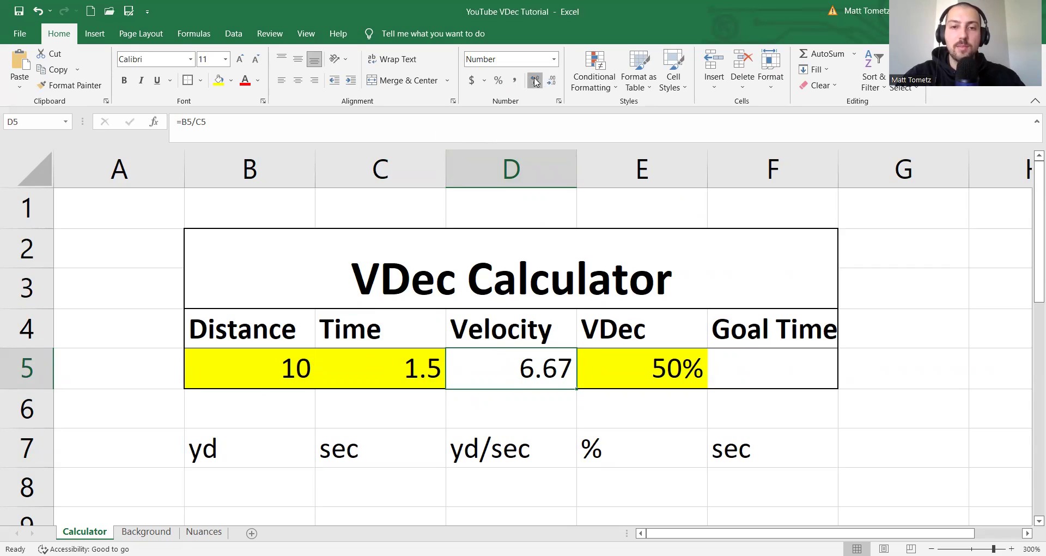
left_click(534, 82)
left_click(535, 82)
left_click(550, 81)
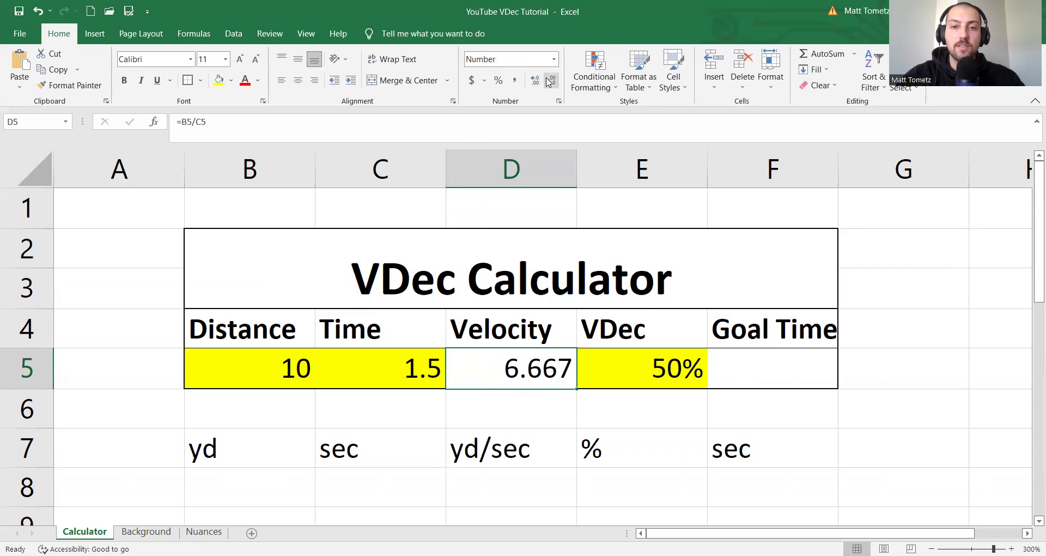
left_click(550, 81)
Step: Try extra decimals on the VDec percentage, leaving it at 50%
left_click(663, 364)
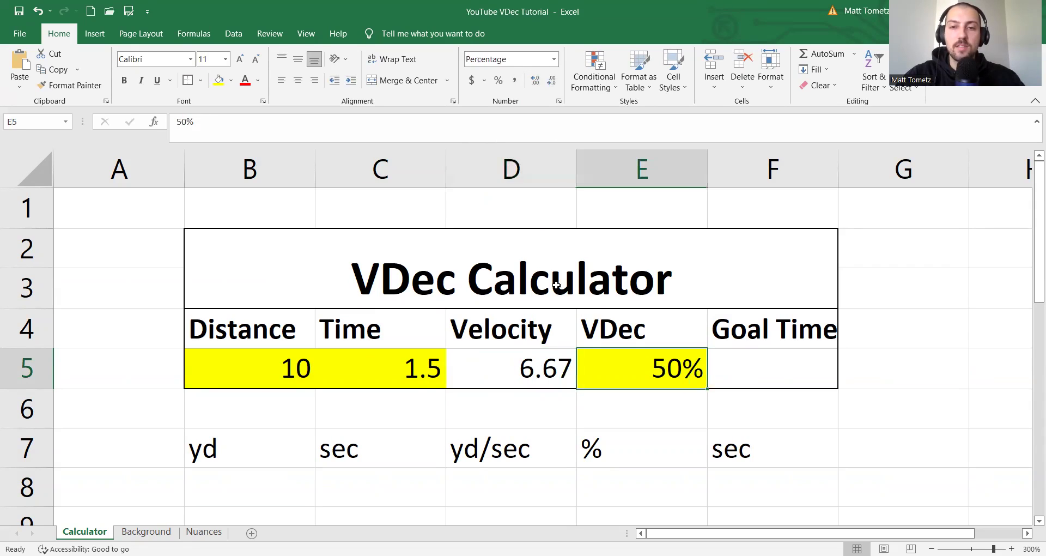
left_click(537, 79)
left_click(538, 79)
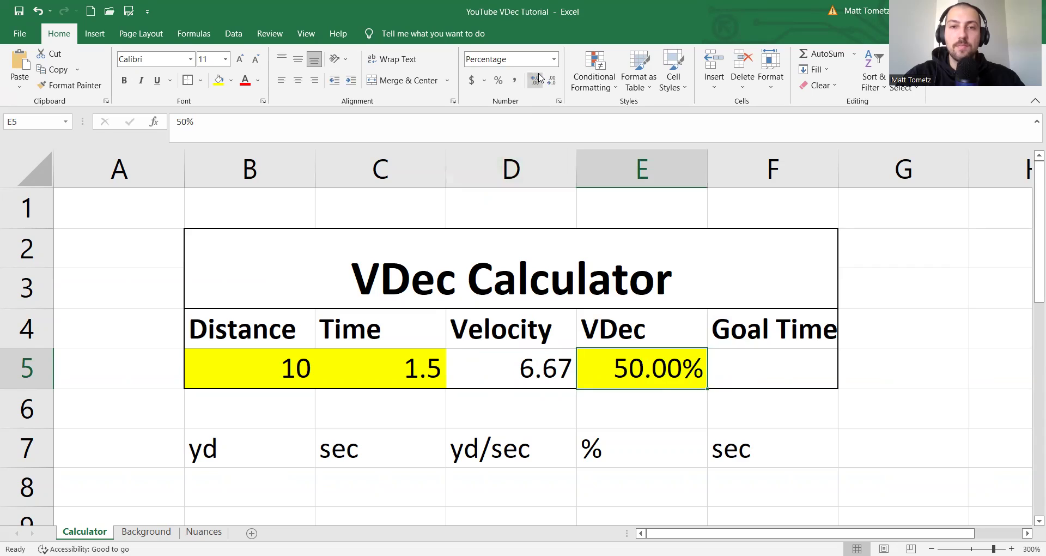
left_click(551, 81)
left_click(551, 81)
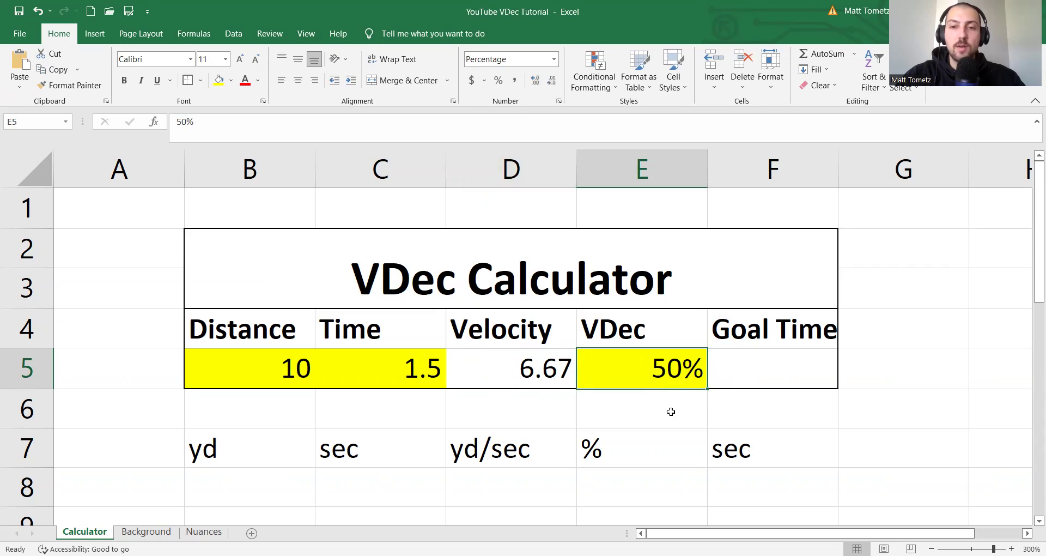
left_click(536, 81)
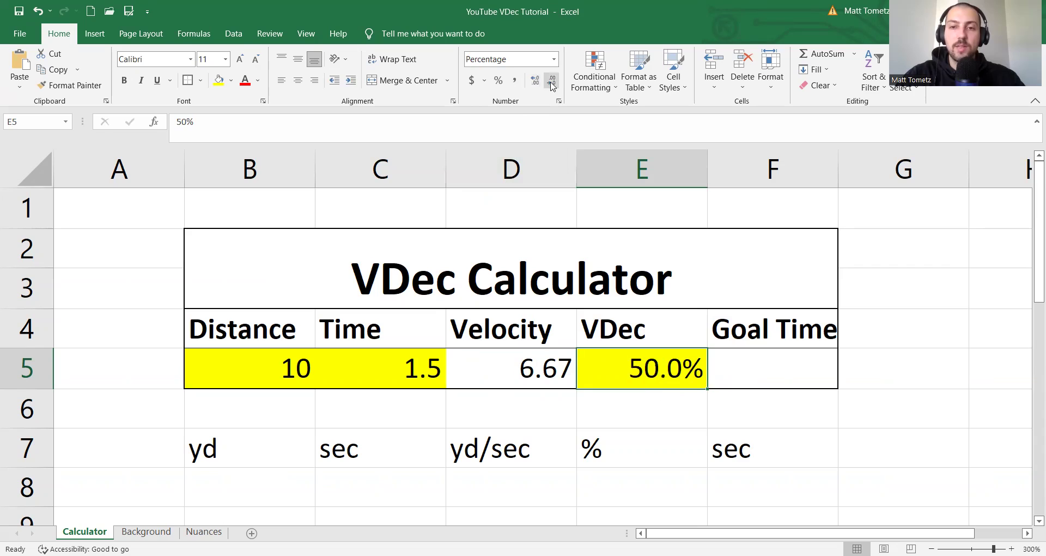
left_click(552, 82)
left_click(533, 371)
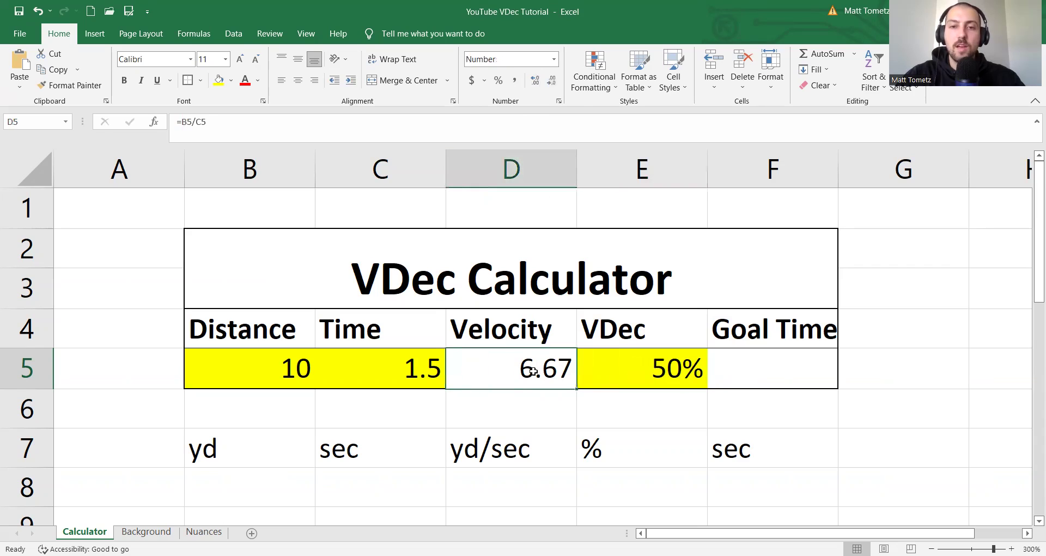
left_click(752, 358)
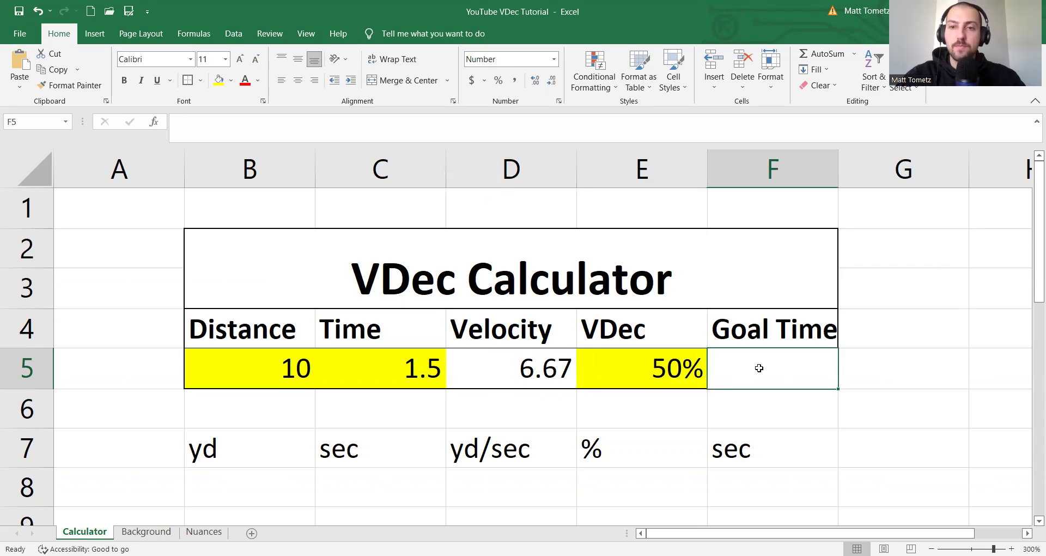
left_click(666, 371)
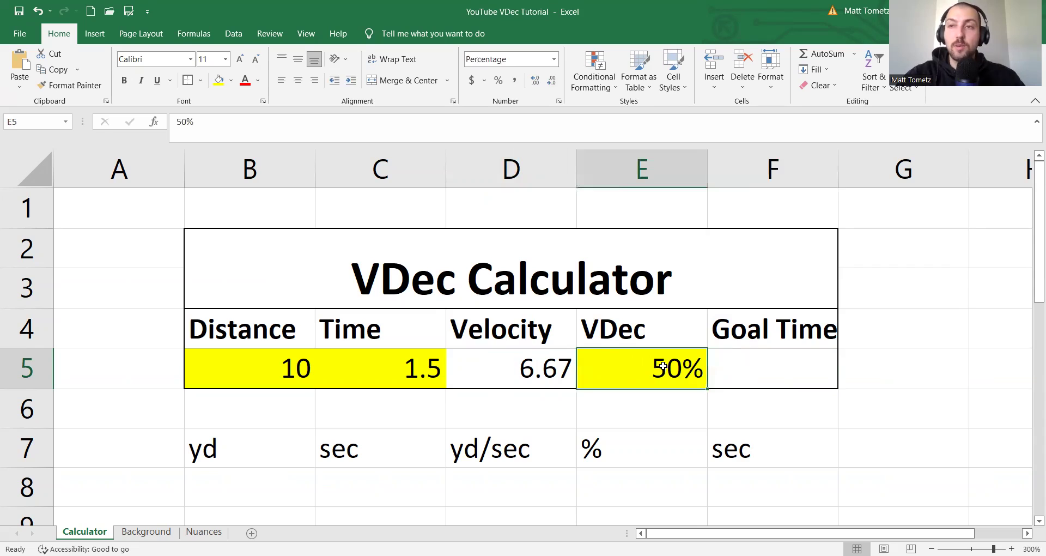
Step: Type .5 in E6 to show the 50% VDec as 0.5, then compare it with E5
left_click(669, 400)
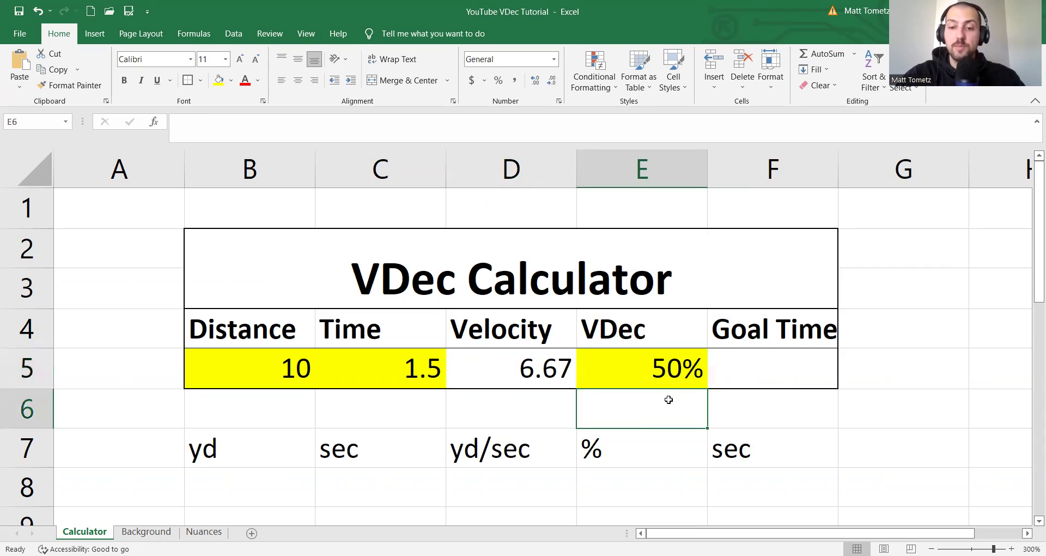
type(".5")
key("Return")
left_click(669, 400)
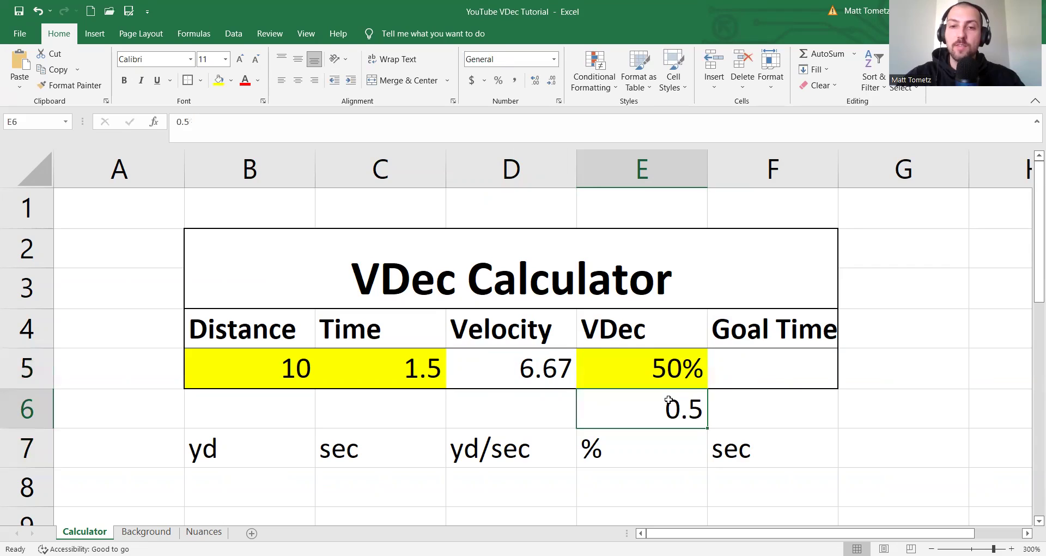
key("Up")
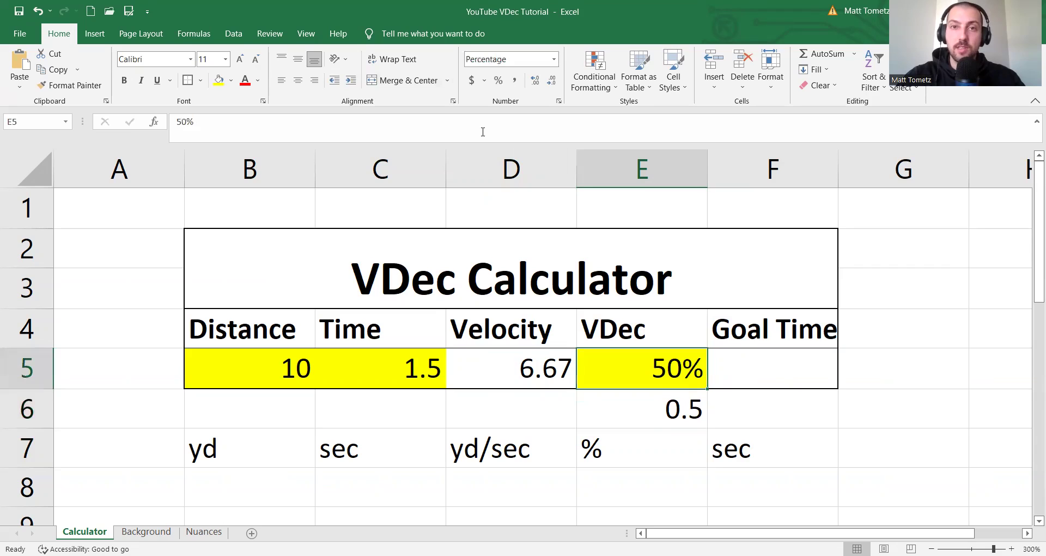
key("Down")
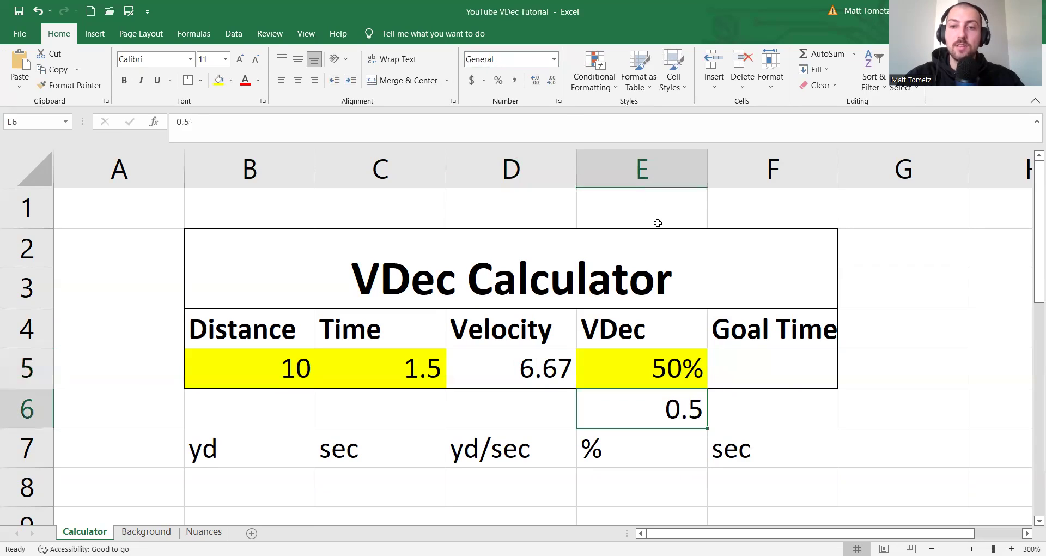
key("Right")
key("Up")
Step: Enter =((1-E5)*D5) in F5 so Goal Time shows 3.33
type("=")
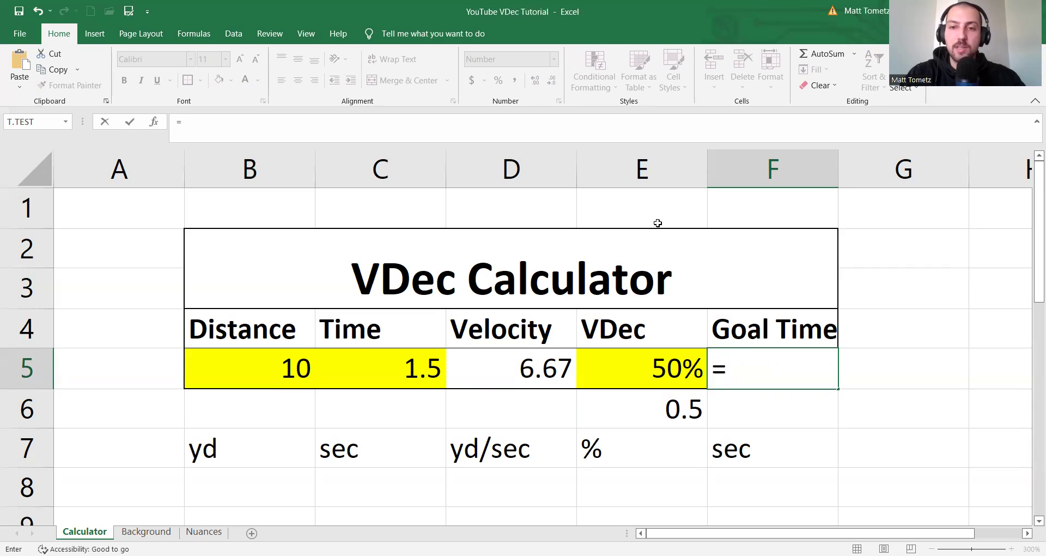
type("((")
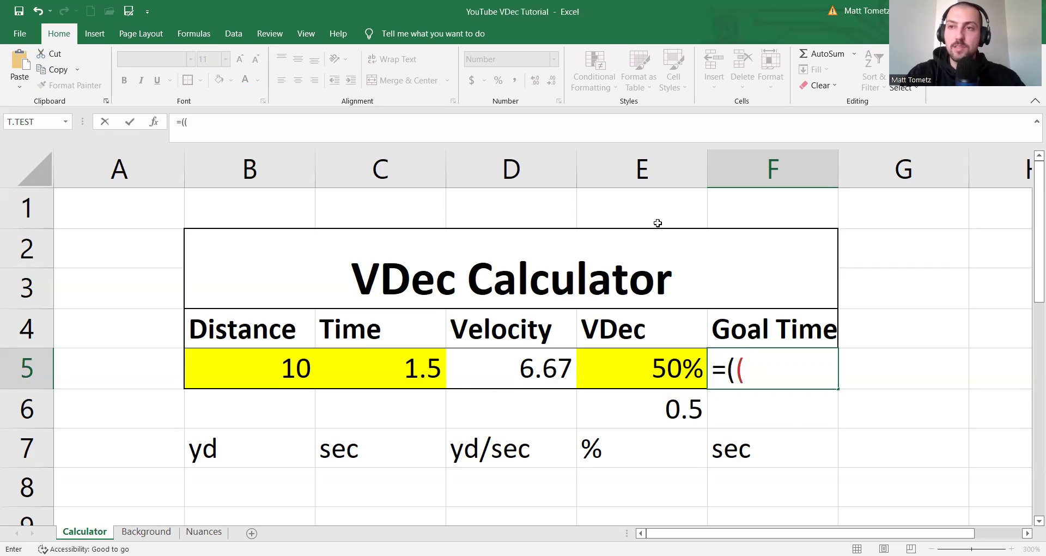
type("1")
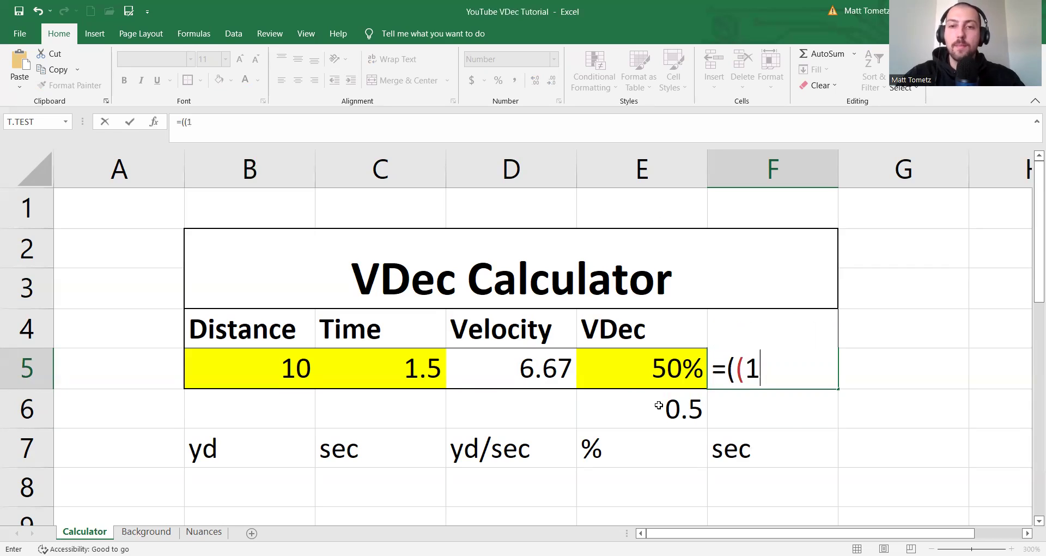
type("-")
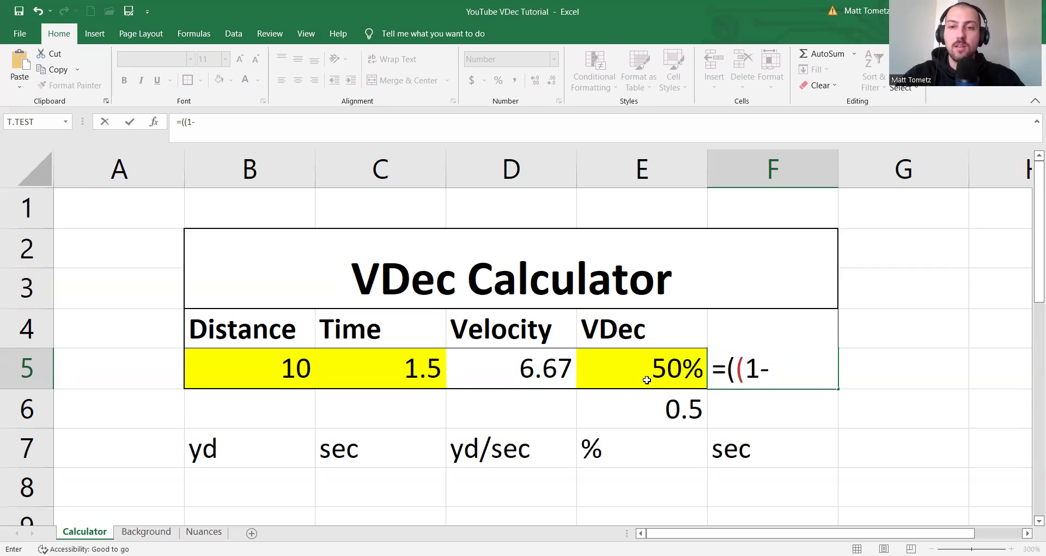
left_click(647, 380)
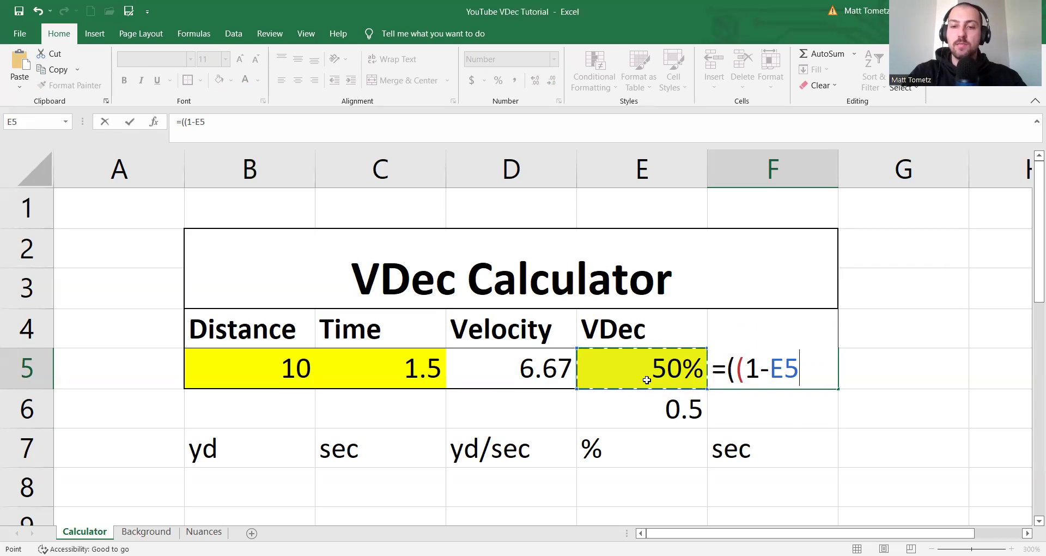
type(")")
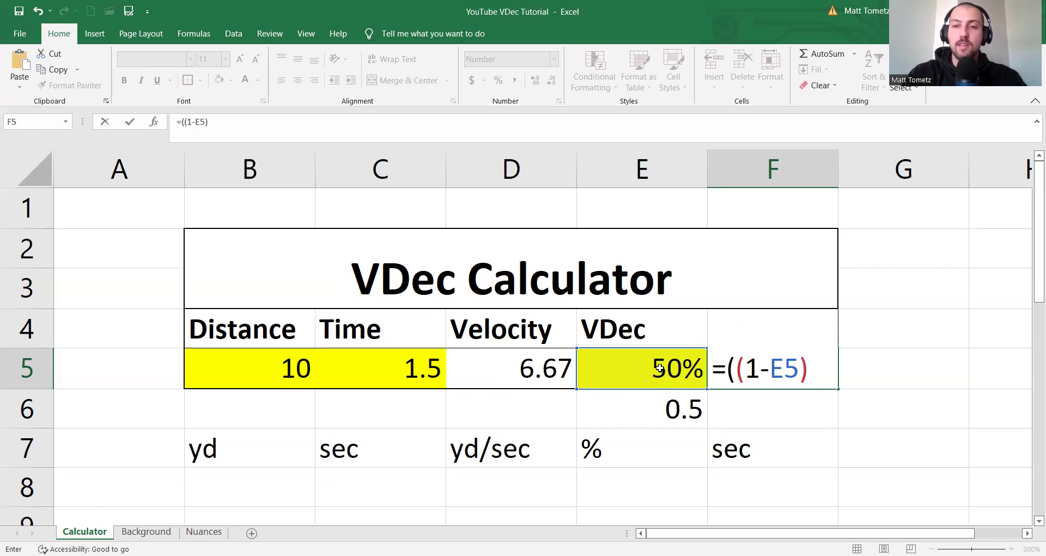
type("*")
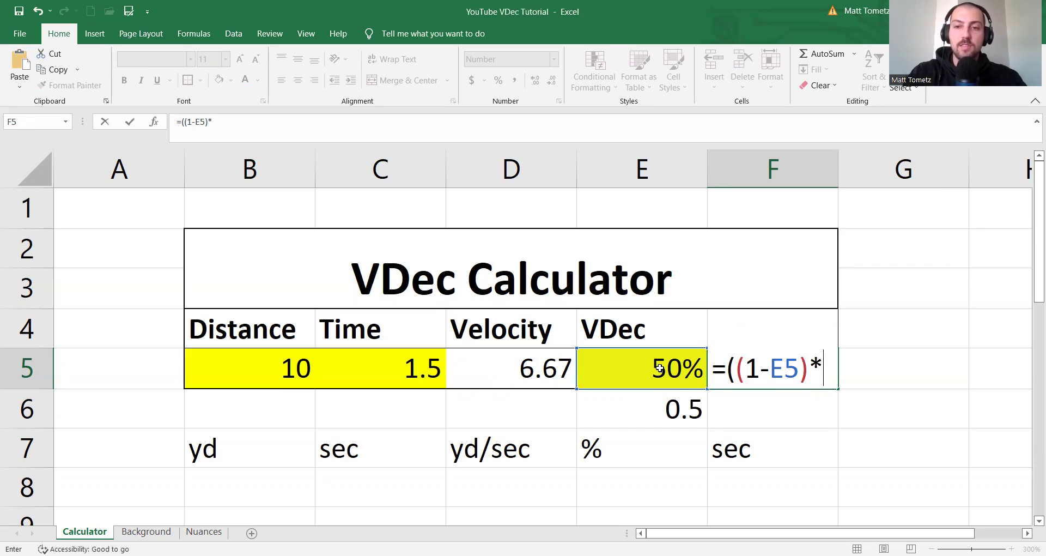
left_click(520, 371)
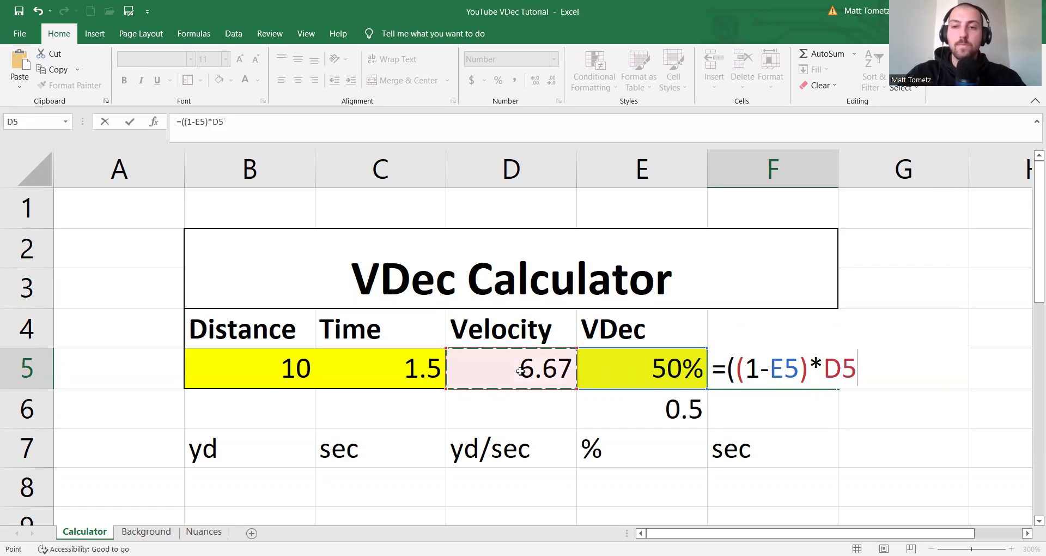
type(")")
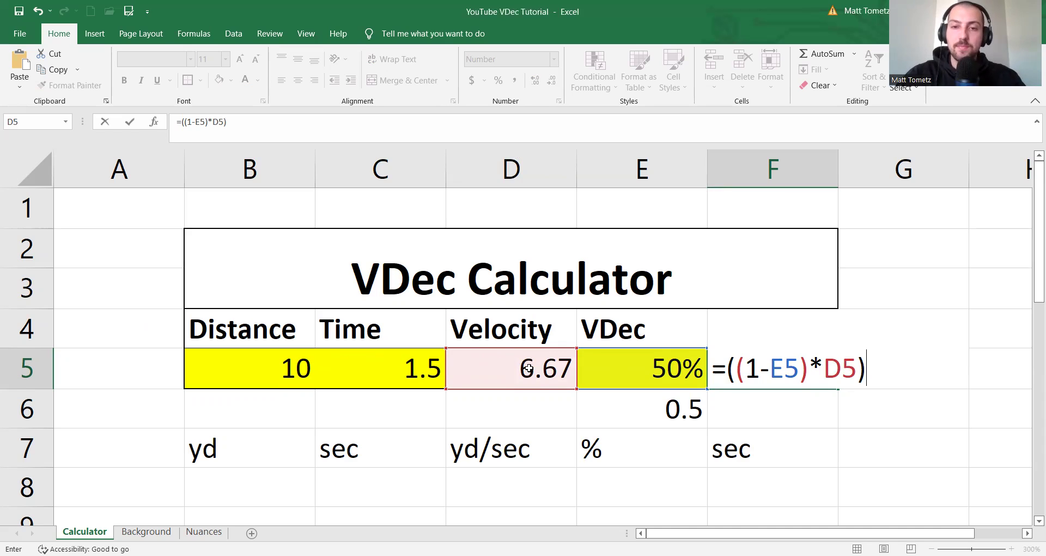
key("Return")
Step: Append /B5 to the F5 formula, giving =((1-E5)*D5)/B5 and a result of 0.33
key("Up")
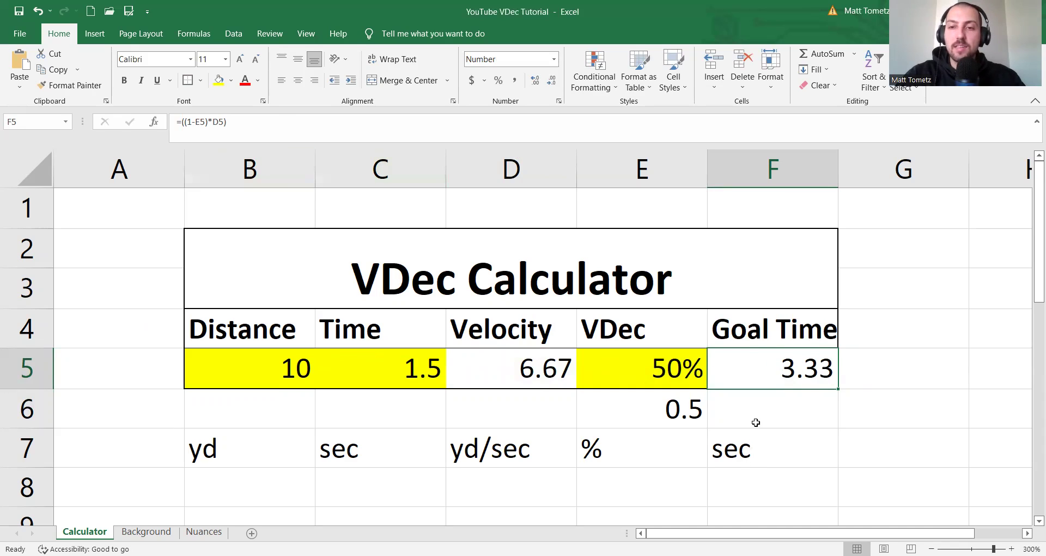
double_click(807, 369)
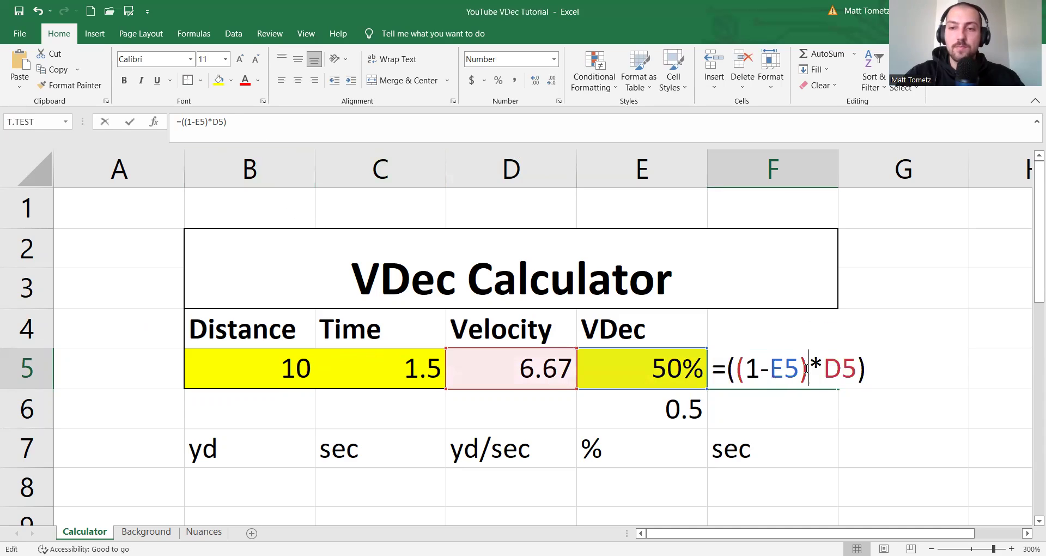
left_click(865, 365)
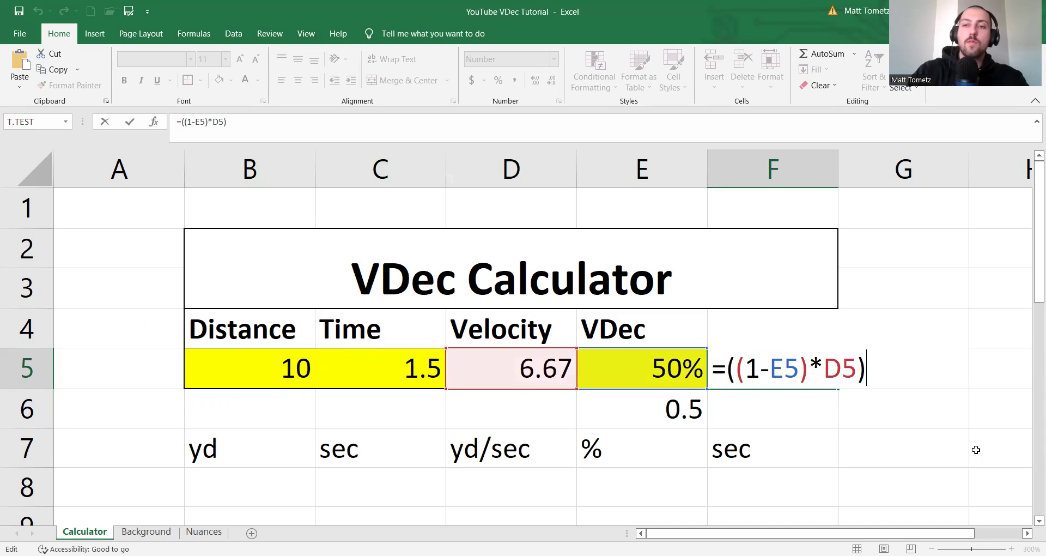
type("/")
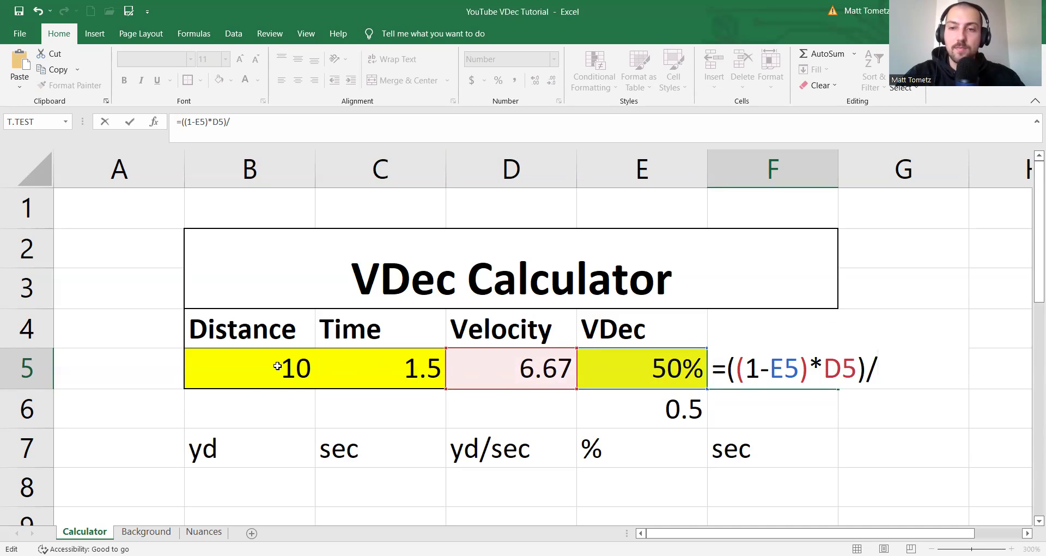
left_click(277, 365)
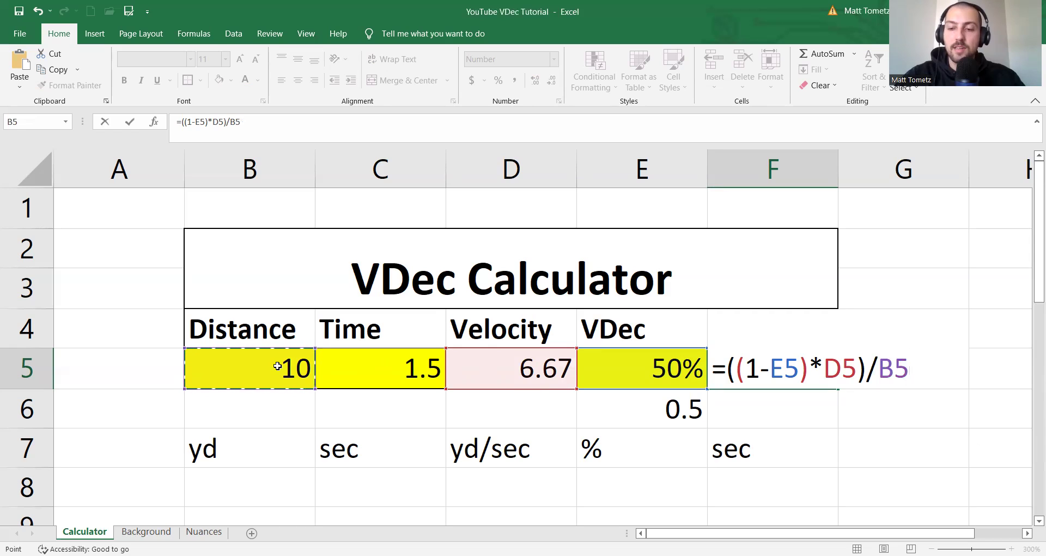
key("Return")
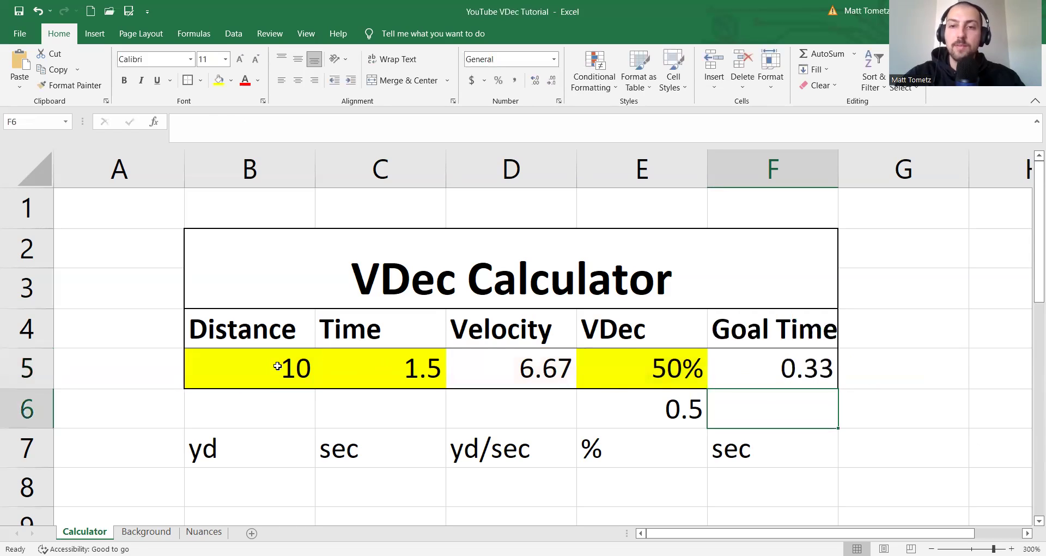
Step: Change F5 to =1/(((1-E5)*D5)/B5) so Goal Time reads 3.00
key("Up")
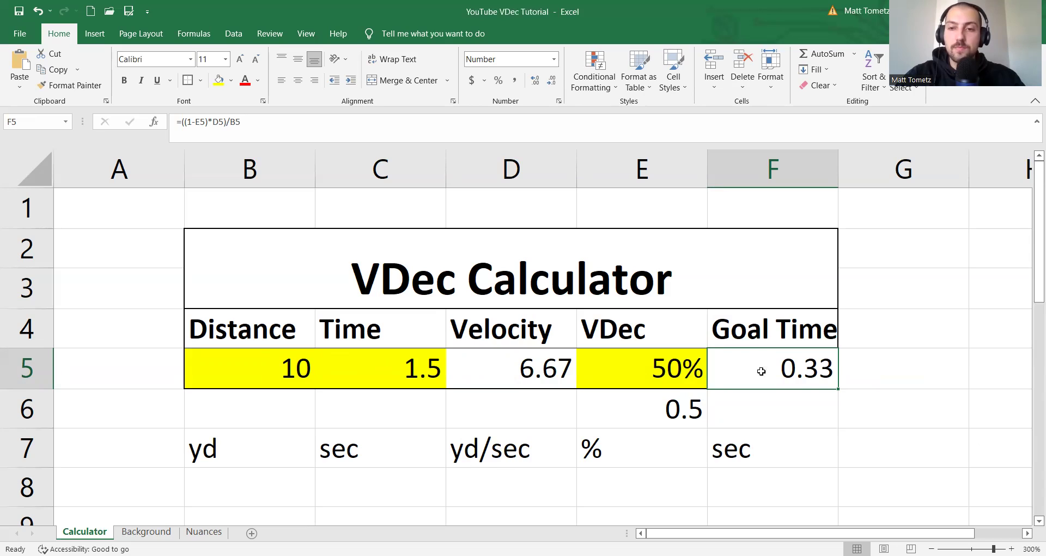
left_click(182, 121)
type("1/")
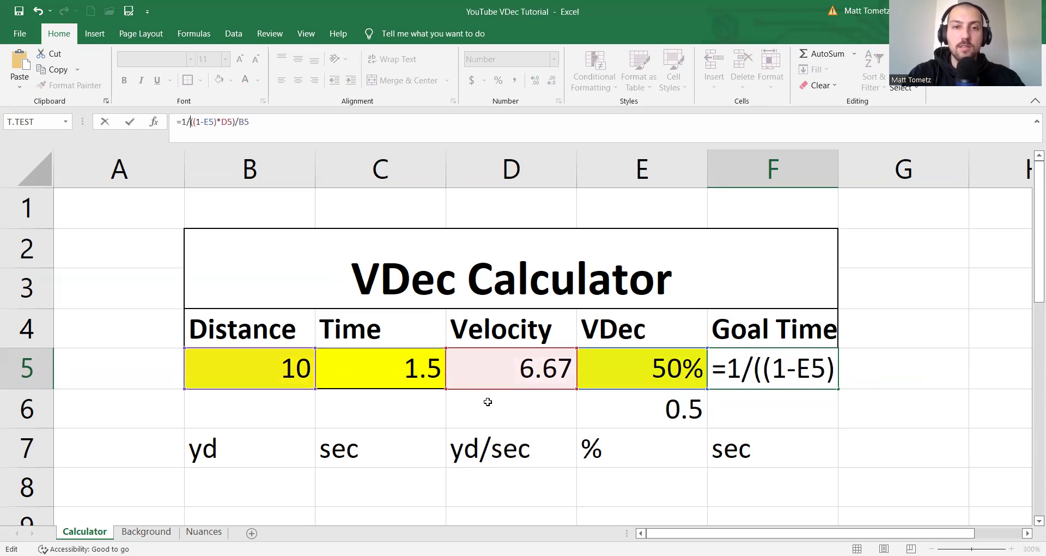
key("Escape")
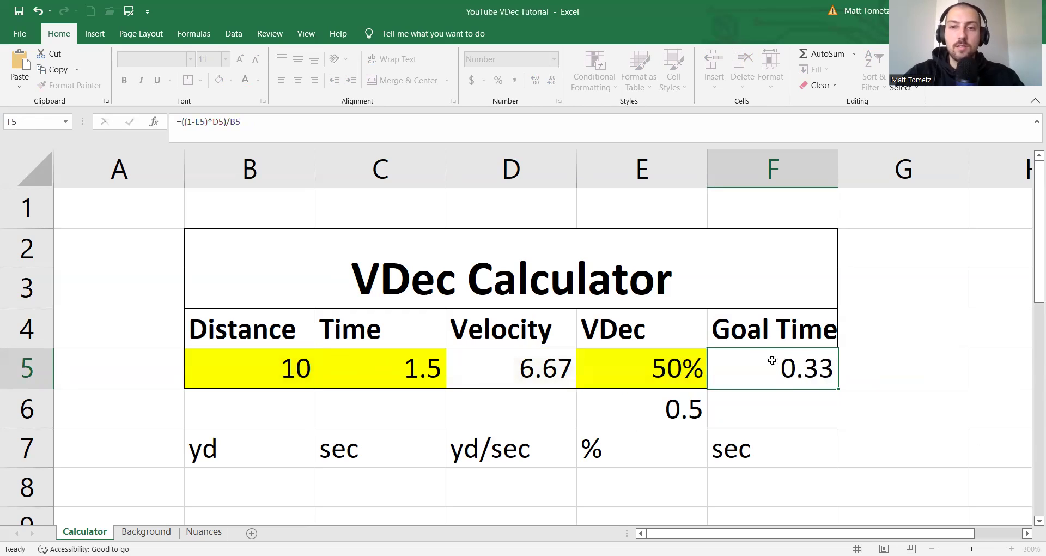
double_click(726, 361)
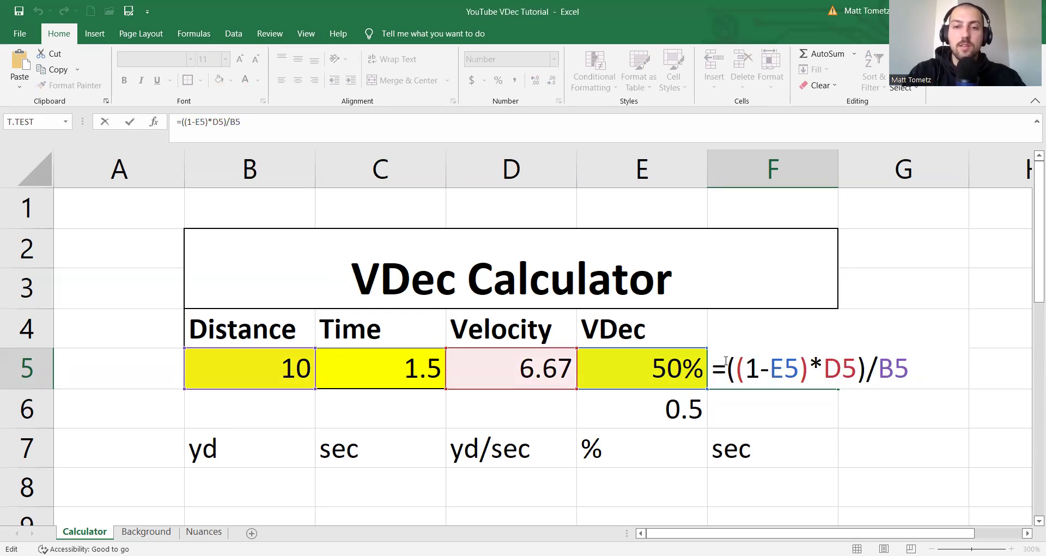
type("1/")
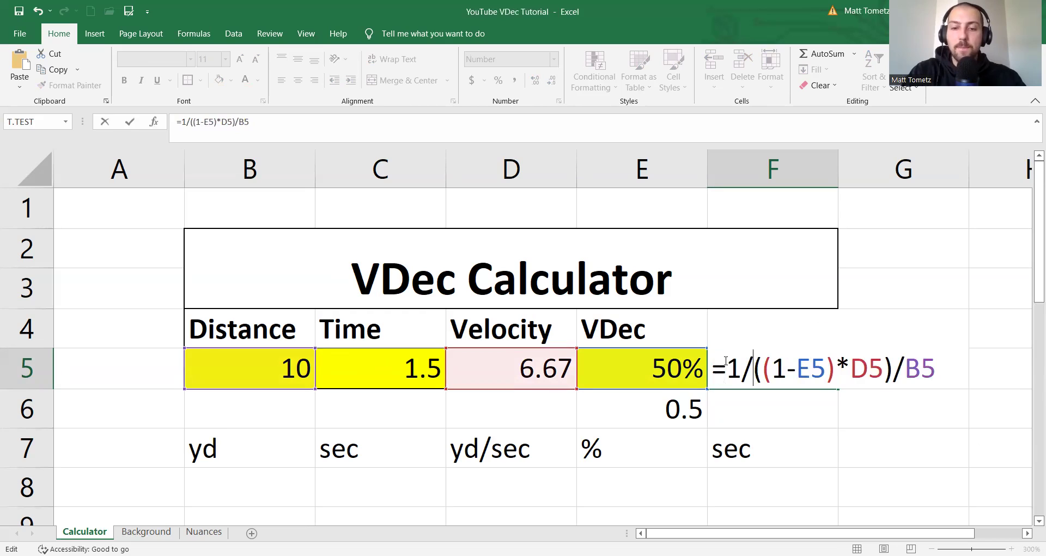
type("(")
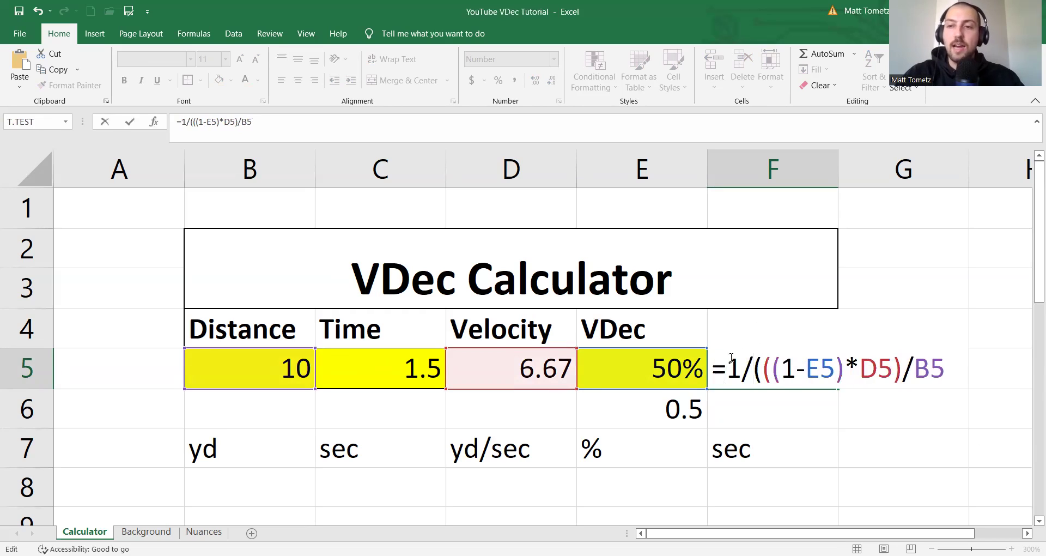
type(")")
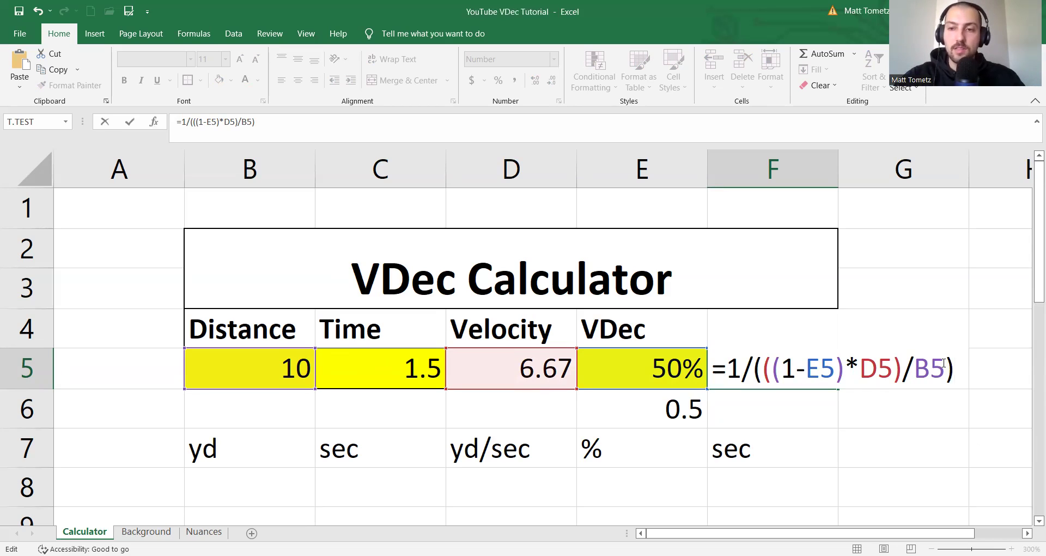
key("ctrl+Return")
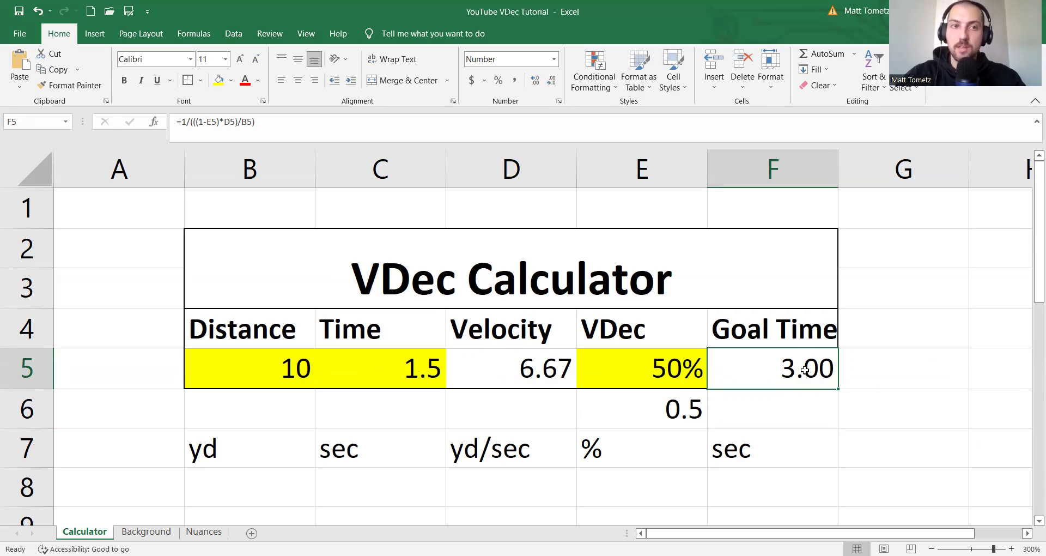
Step: Remove 1/( and /B5 from F5, then start it with B5/ to read =B5/((1-E5)*D5)
double_click(805, 370)
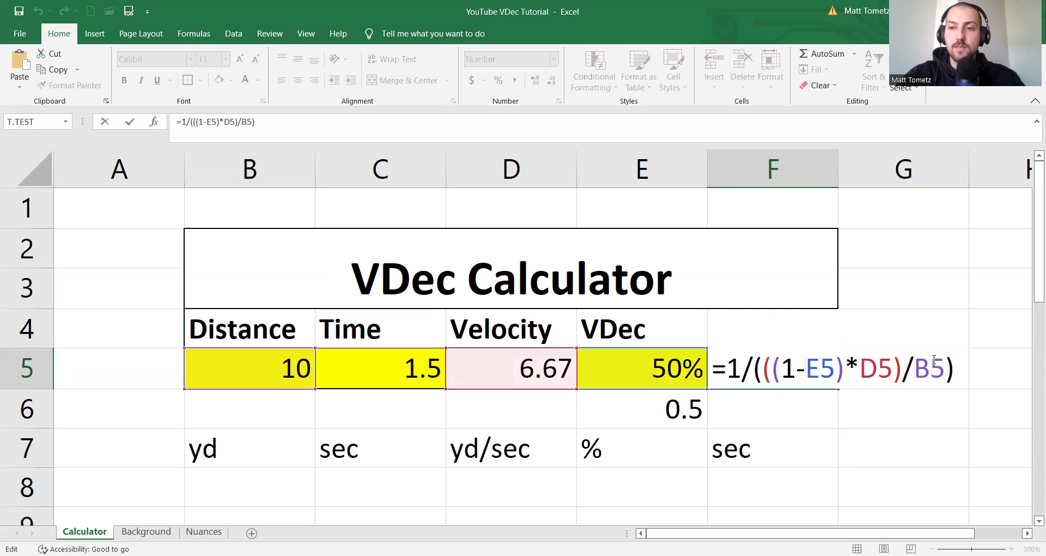
left_click(951, 363)
key("BackSpace")
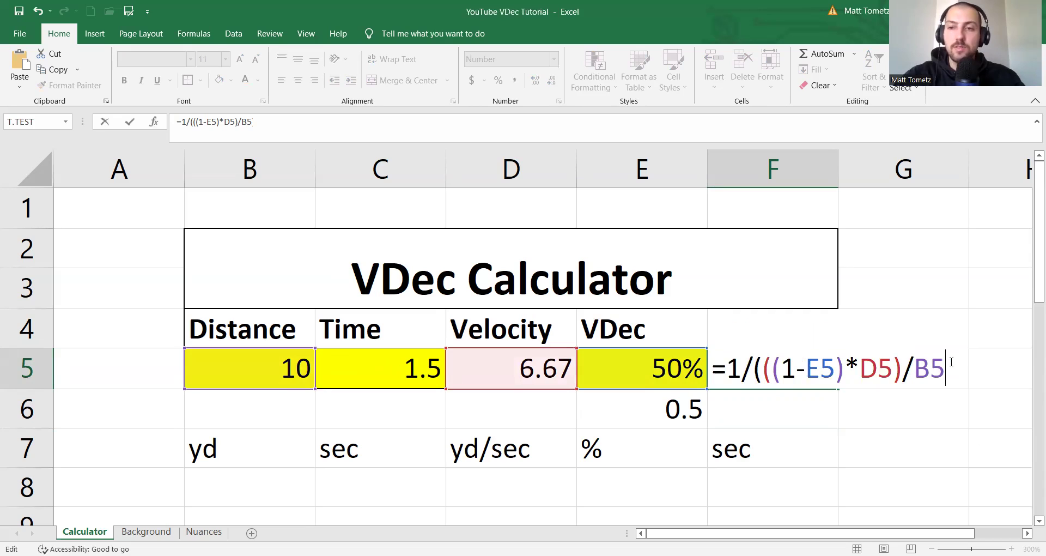
key("BackSpace")
key("BackSpace")
key("BackSpace")
key("Left")
key("Left")
key("Left")
key("Left")
key("Left")
key("Left")
key("Left")
key("BackSpace")
key("BackSpace")
key("BackSpace")
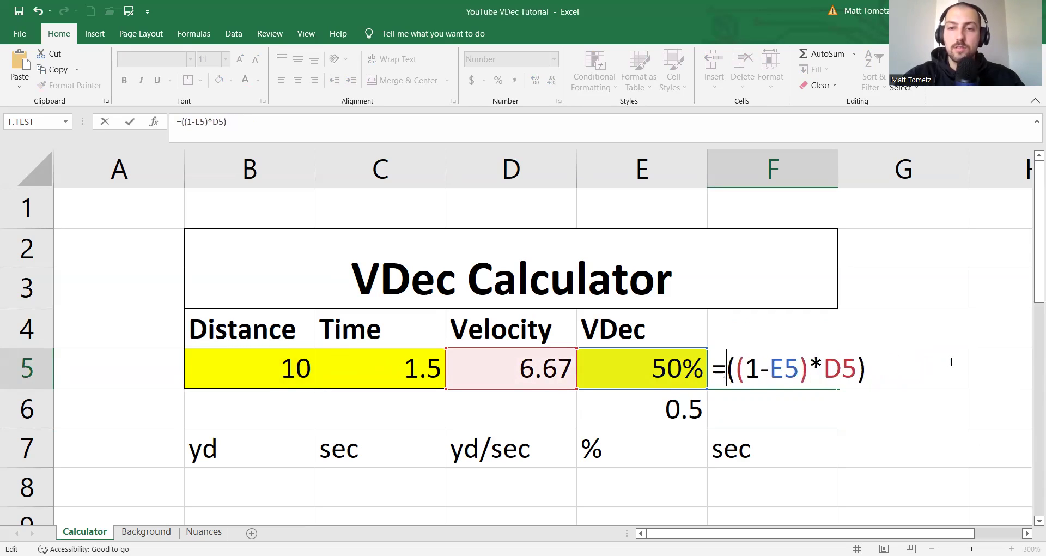
left_click(260, 369)
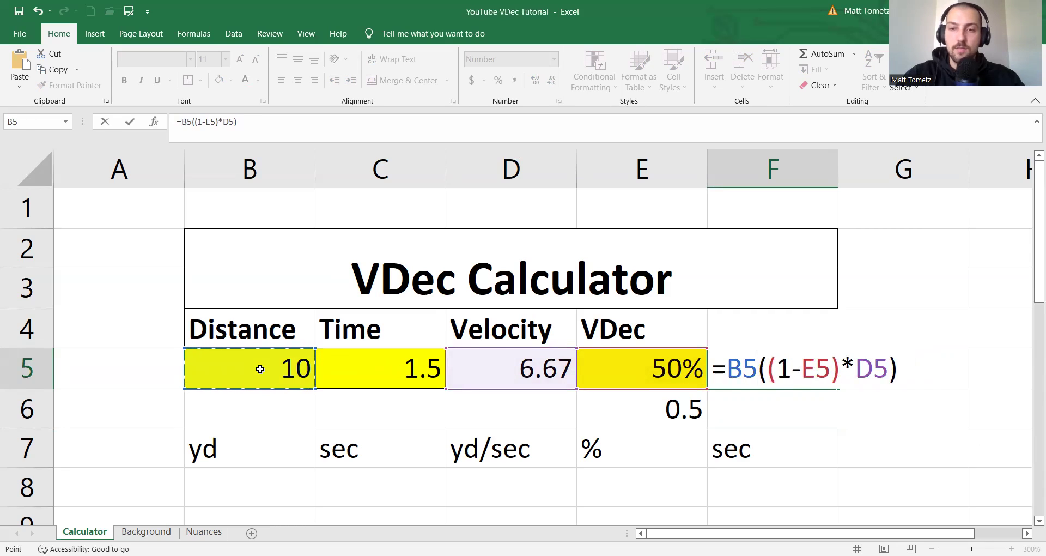
type("/")
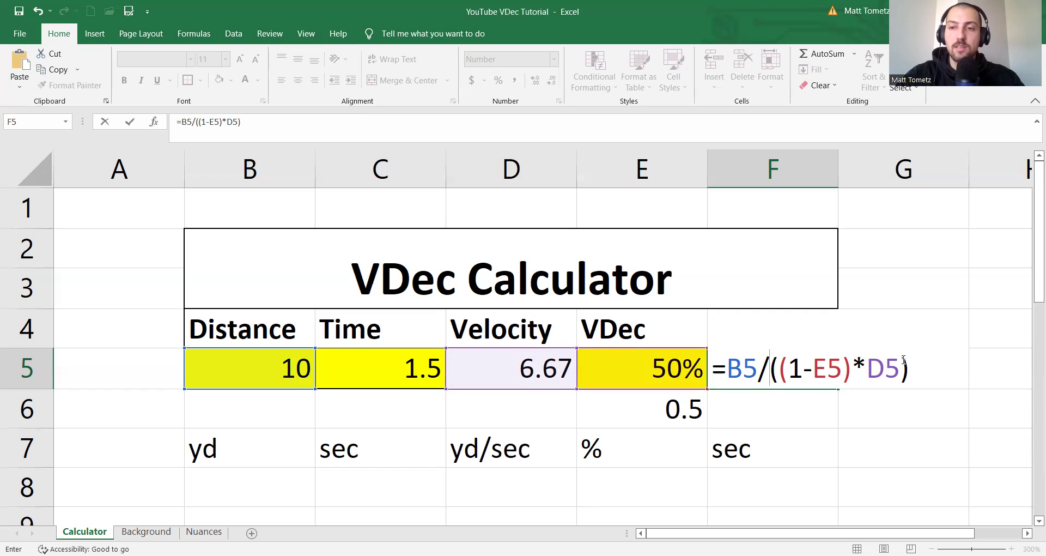
Step: Commit the =B5/((1-E5)*D5) formula and check the Velocity and VDec cells
key("ctrl+Return")
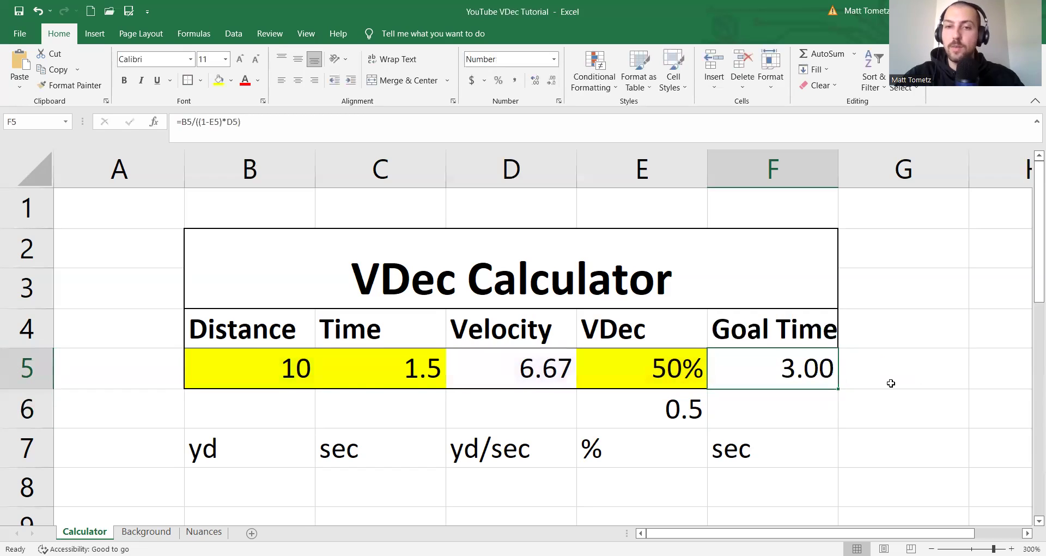
key("Left")
key("Left")
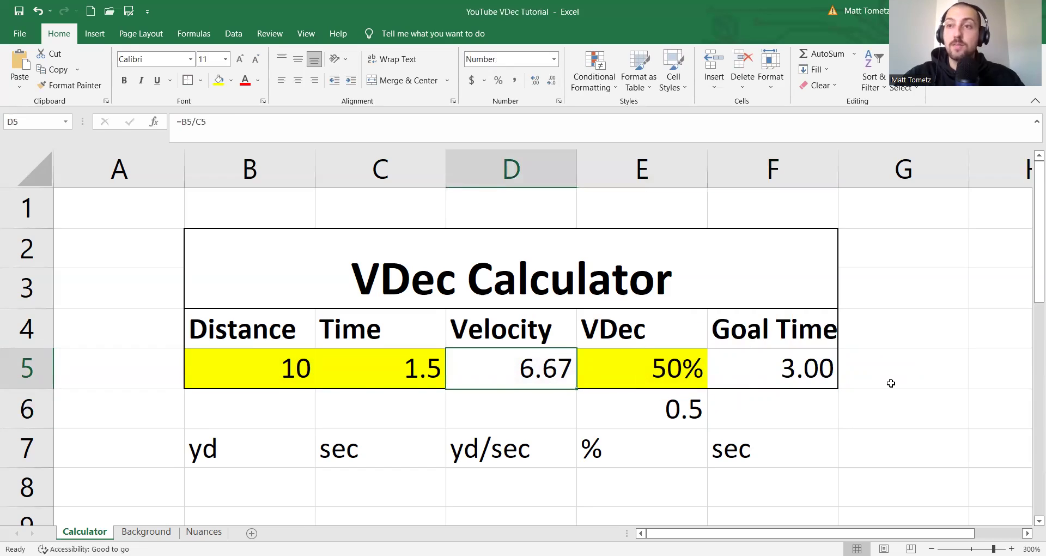
key("Right")
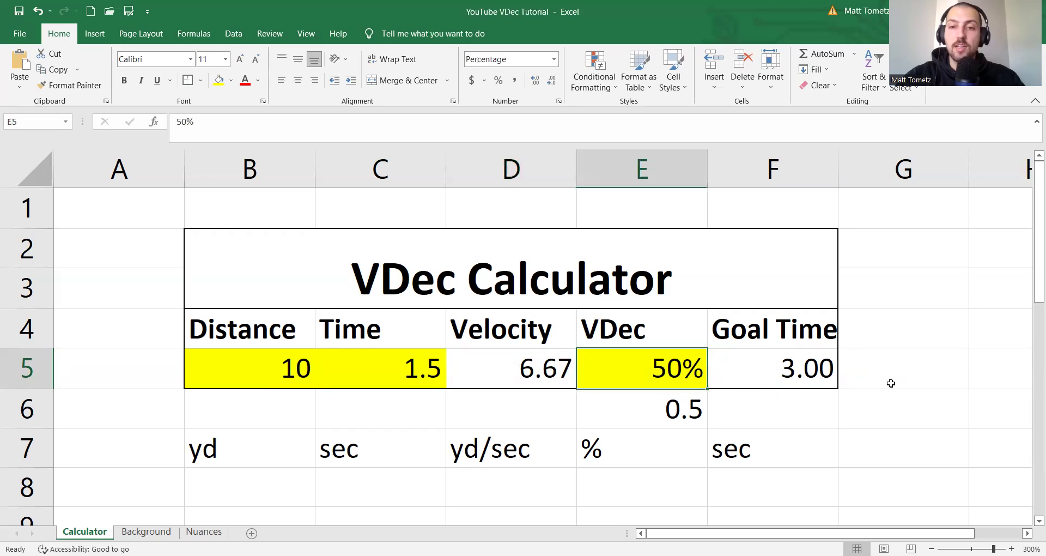
key("Right")
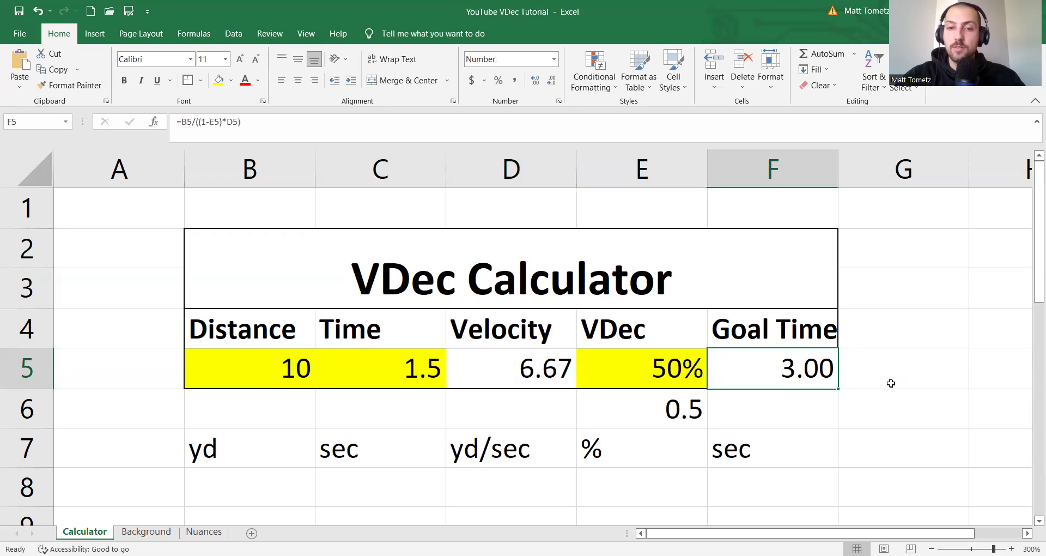
key("Left")
key("Left")
key("Left")
key("Left")
Step: Enter Distance 20 in B5, Time 3 in C5 and VDec 10 in E5
type("20")
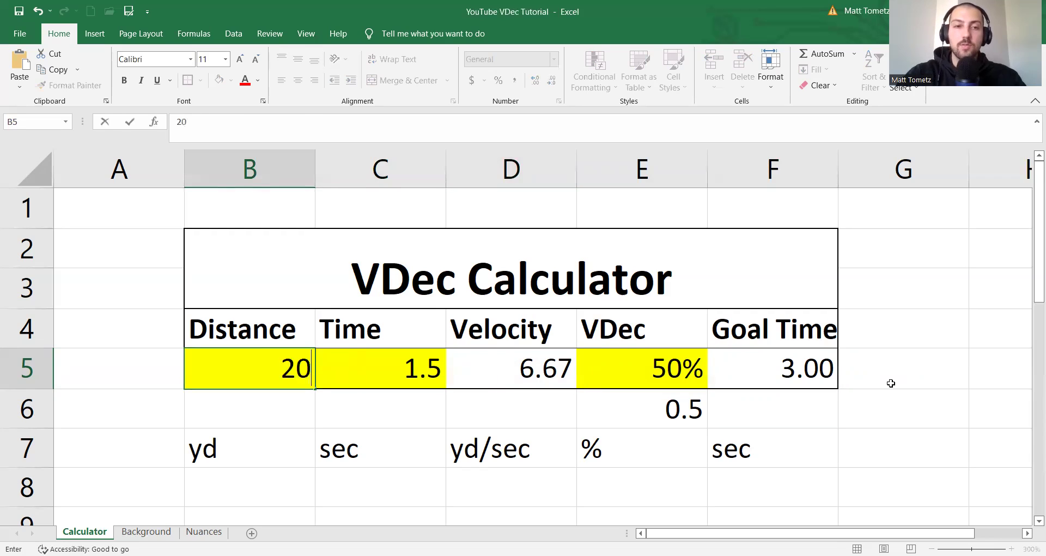
key("Return")
key("Up")
key("Right")
type("3")
key("Return")
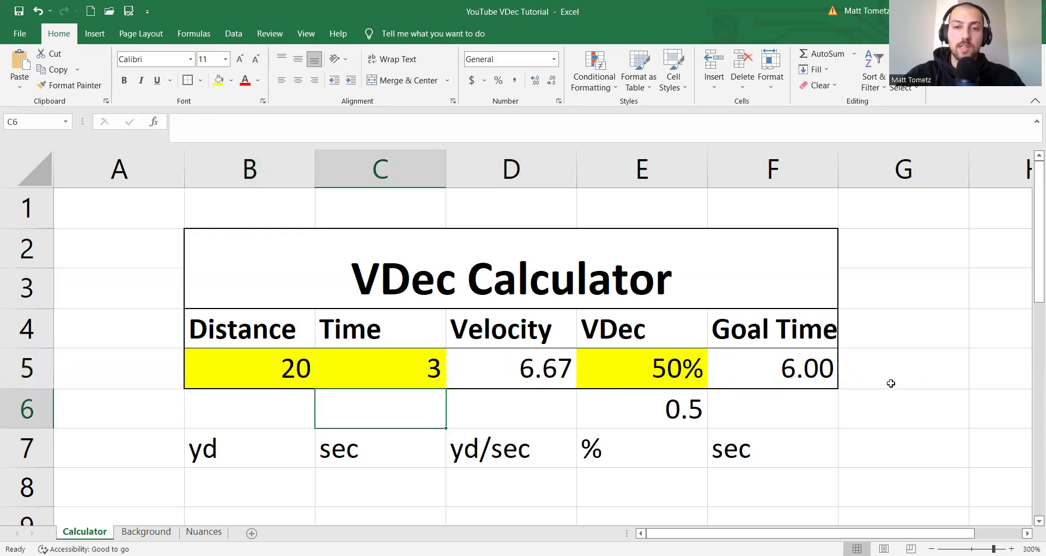
key("Up")
key("Right")
key("Right")
type("10")
key("Return")
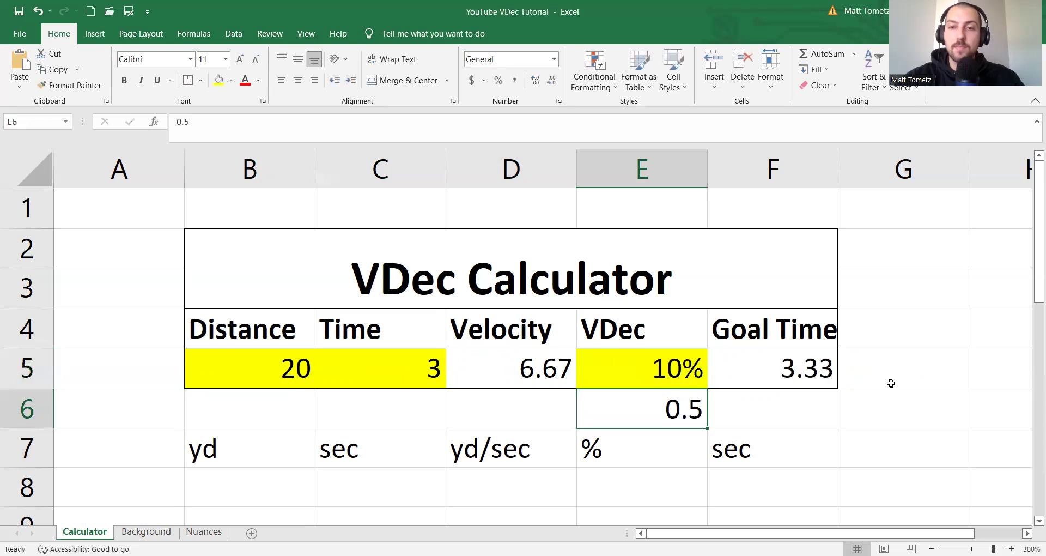
Step: Open the Goal Time formula in F5 to review it against the new inputs
key("Up")
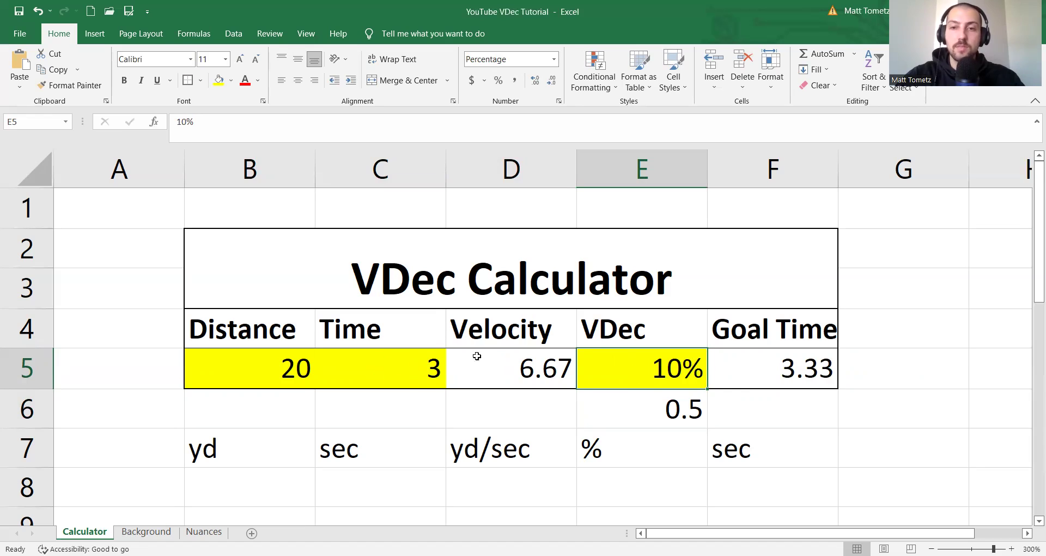
left_click(793, 375)
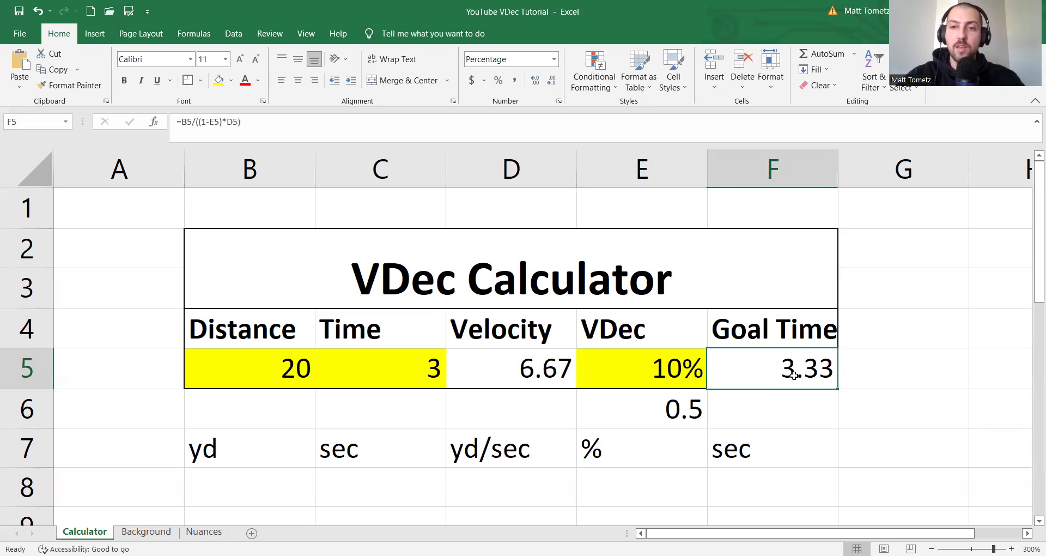
double_click(785, 375)
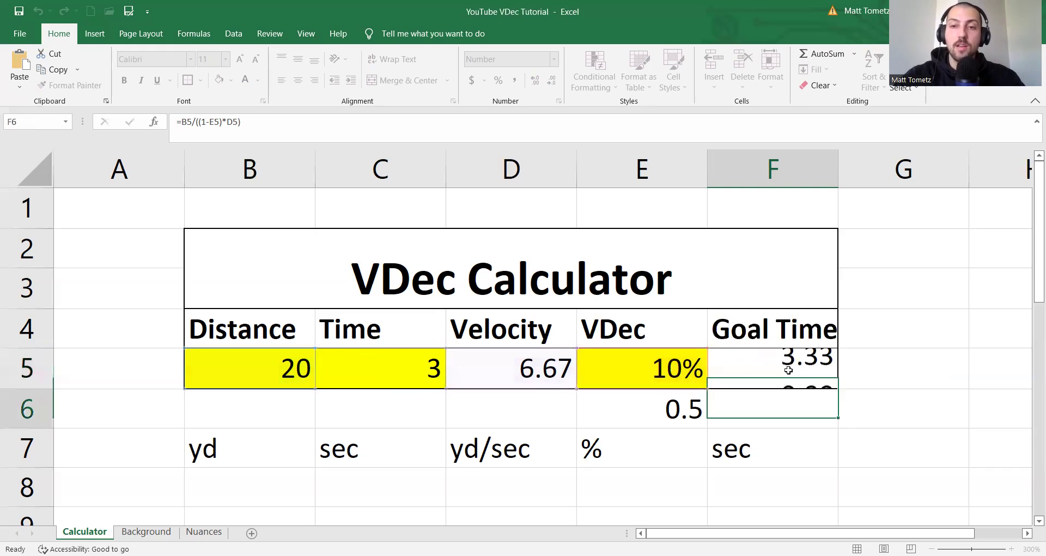
Step: Enter Distance 15, Time 1.8 and VDec 25%, then check Goal Time 2.40 in F5
left_click(788, 370)
key("Left")
key("Left")
key("Left")
key("Left")
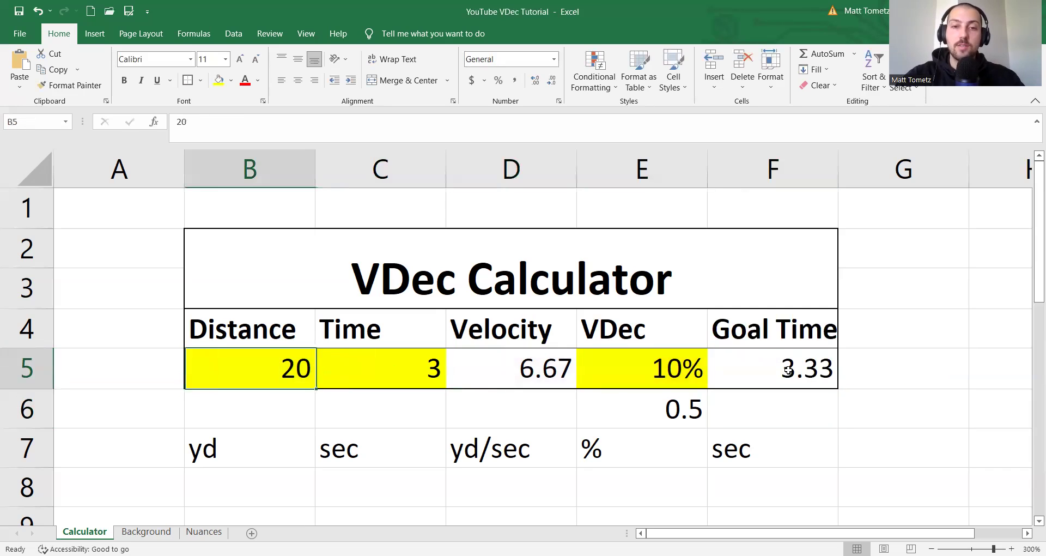
type("15")
key("Right")
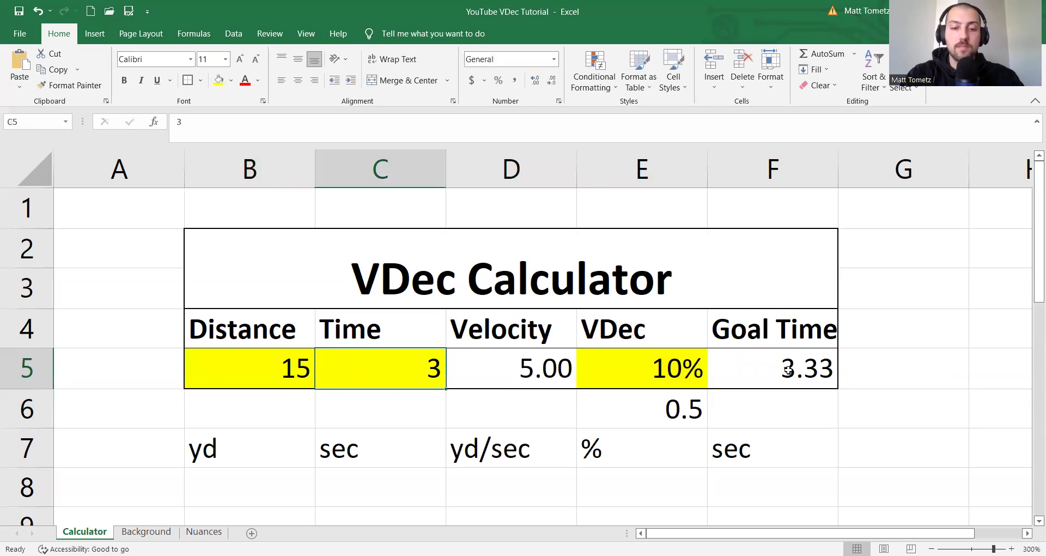
type("1.8")
key("Right")
key("Right")
type("25%")
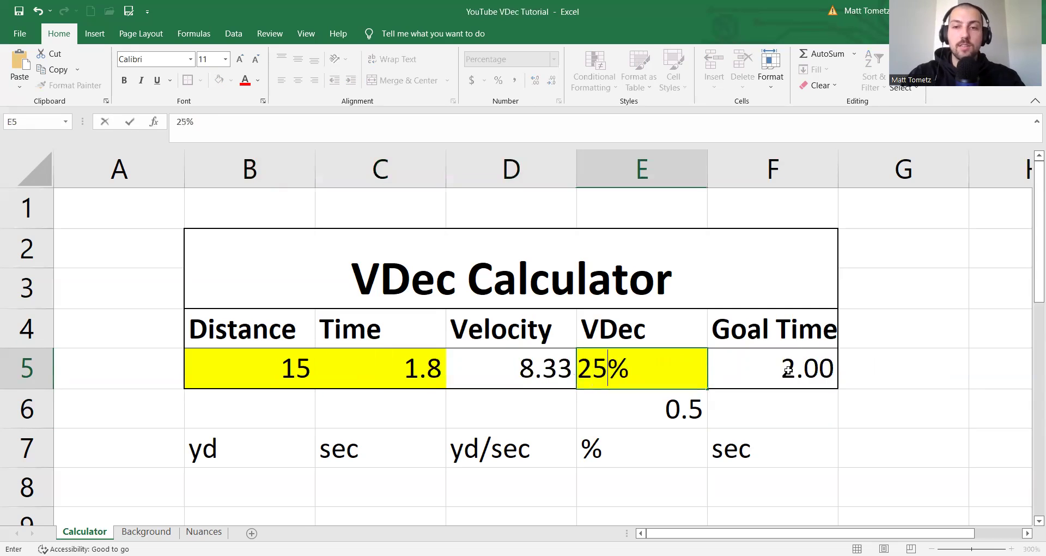
key("Return")
left_click(786, 371)
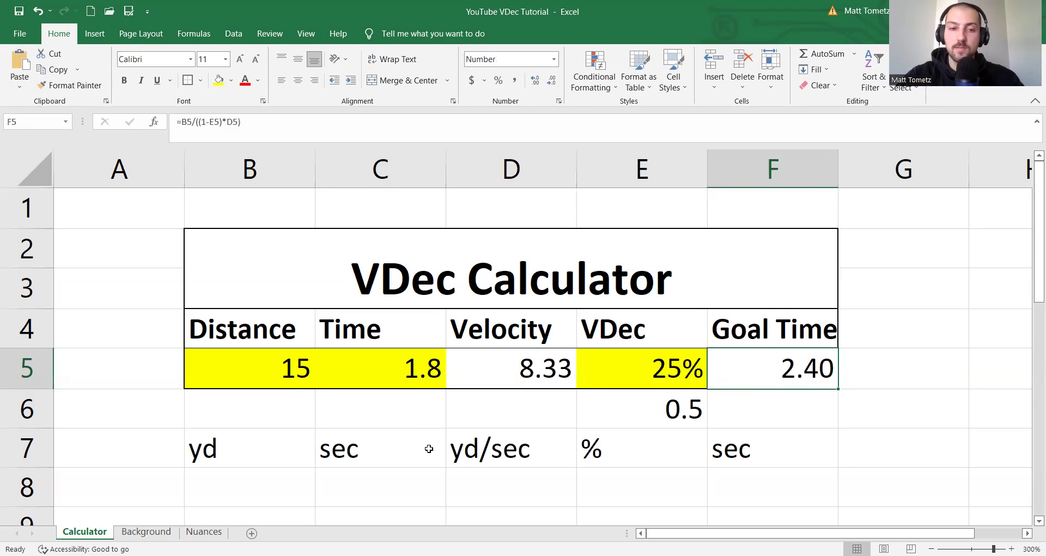
Step: On the Nuances sheet, go through the notes in B2, C3 and the GOAL TIME note in B5
left_click(205, 531)
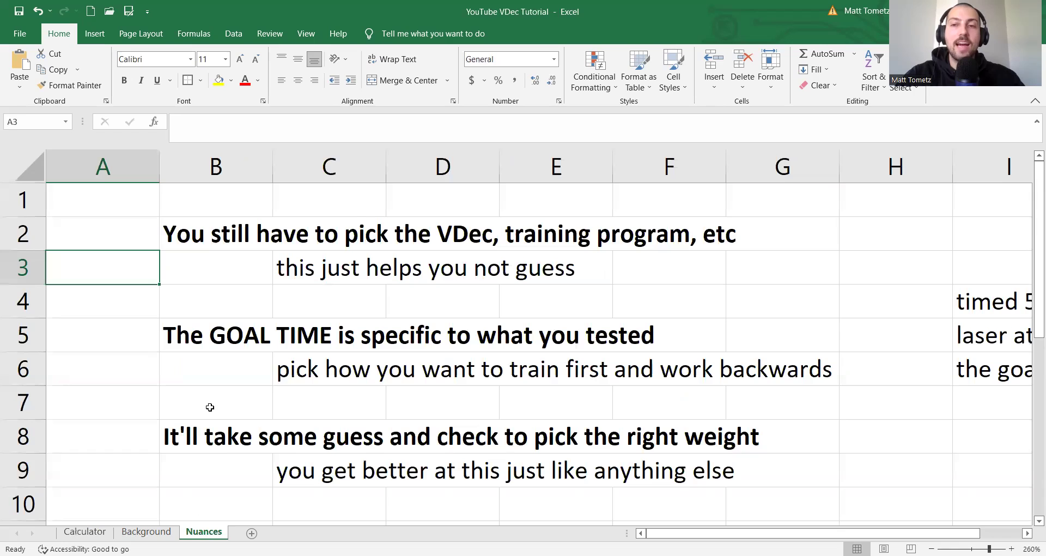
left_click(205, 235)
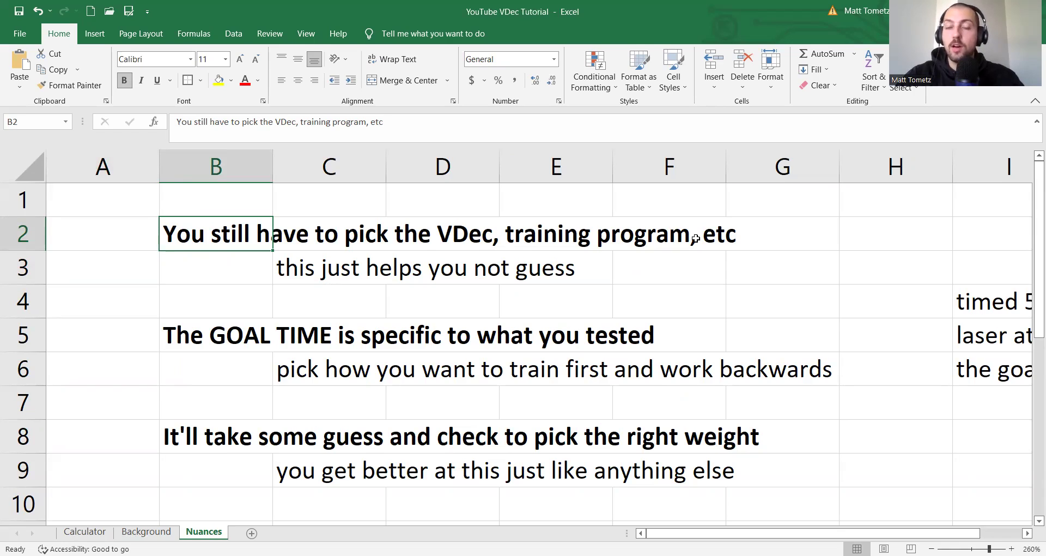
left_click(355, 270)
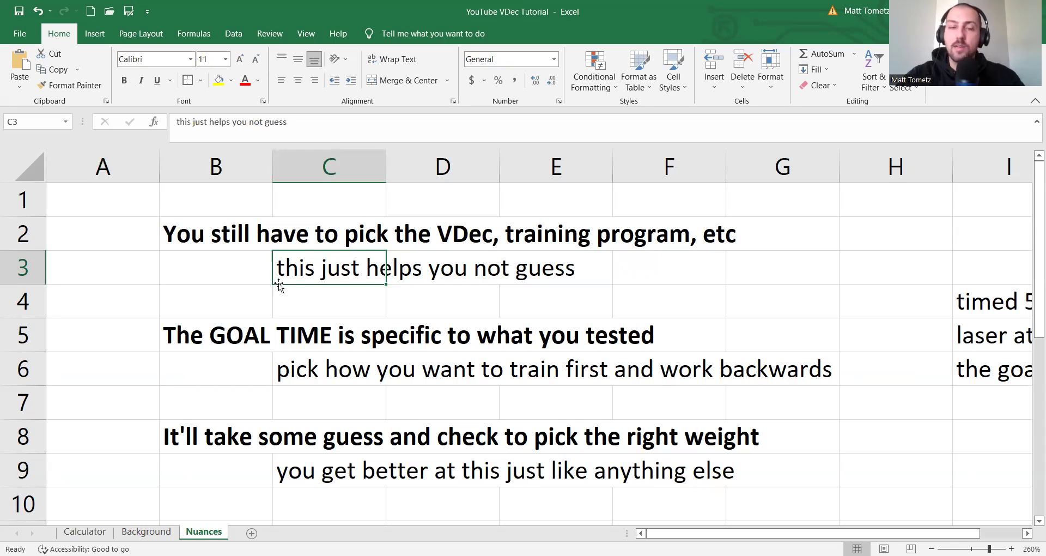
left_click(209, 343)
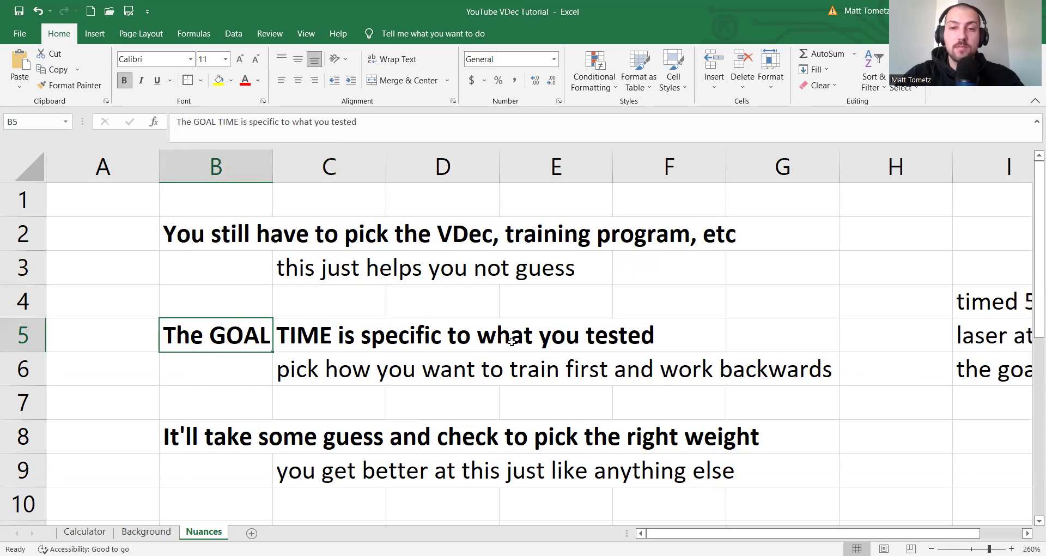
scroll(511, 341, "right", 4)
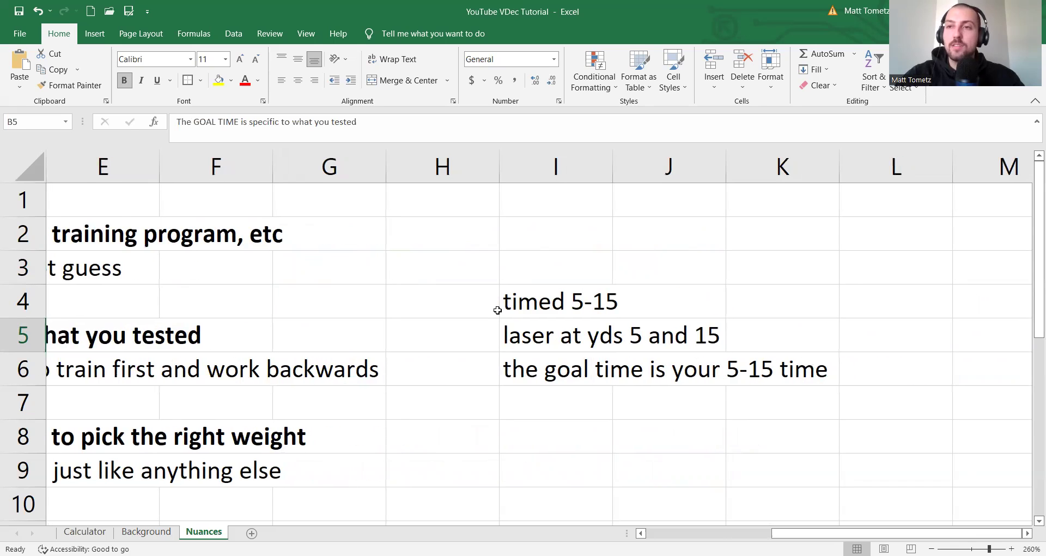
Step: Read the 5-15 timing and laser notes in column I, then return to the Calculator sheet
left_click(506, 301)
left_click(456, 309)
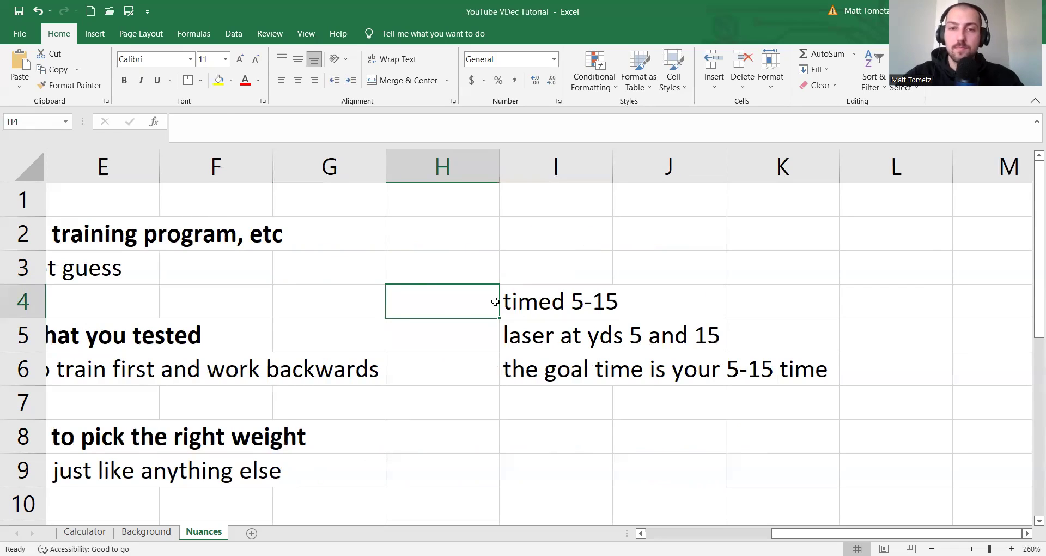
left_click(535, 328)
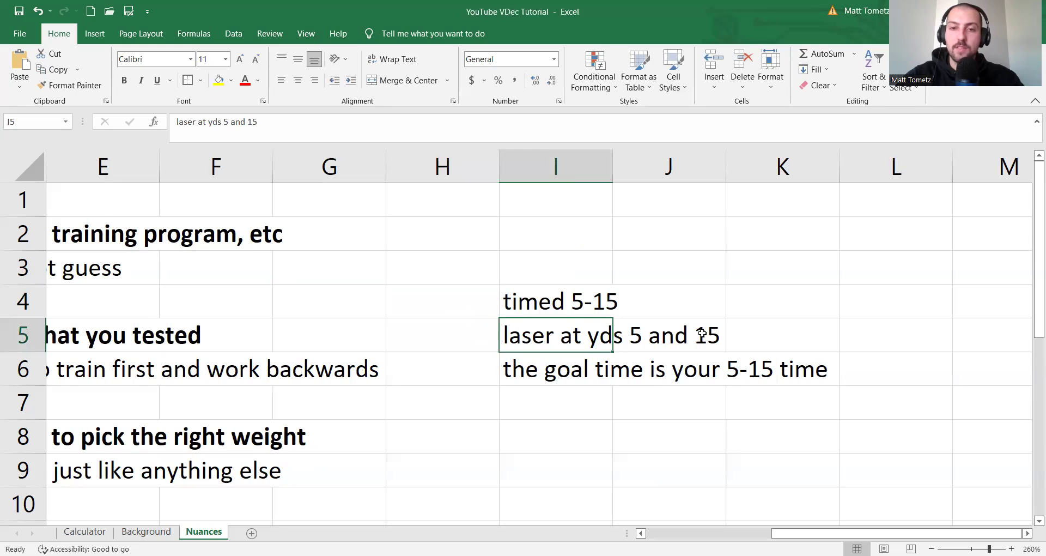
left_click(553, 370)
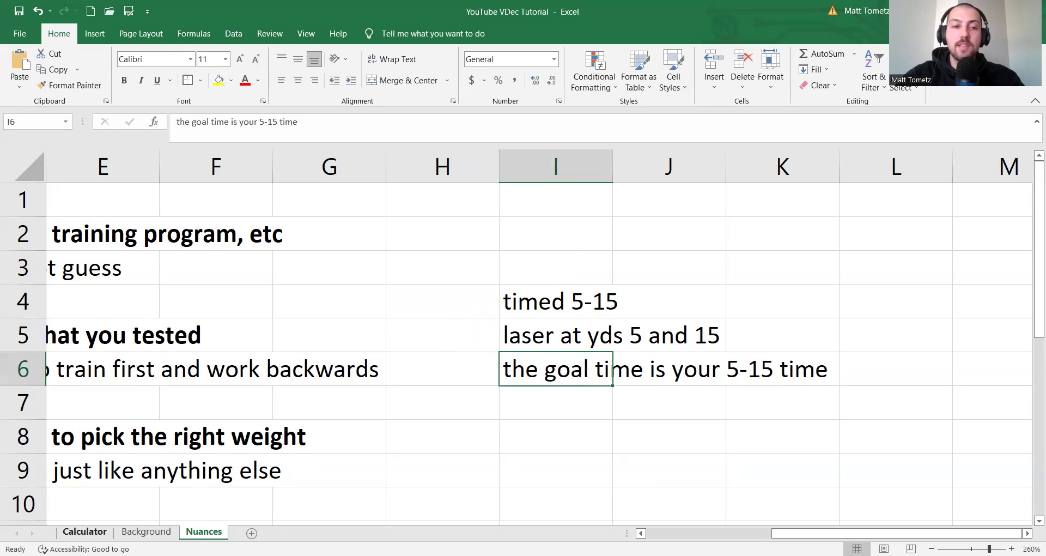
left_click(84, 532)
left_click_drag(257, 330, 377, 330)
Step: Enter Distance 10 in B5 and Time 1.3 in C5
left_click(271, 366)
type("10")
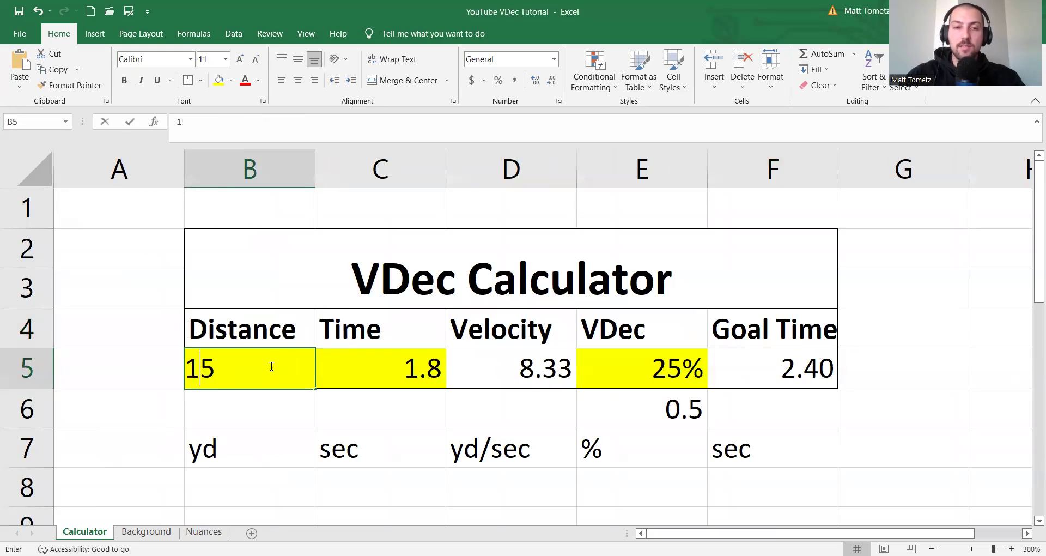
key("Tab")
type("1.3")
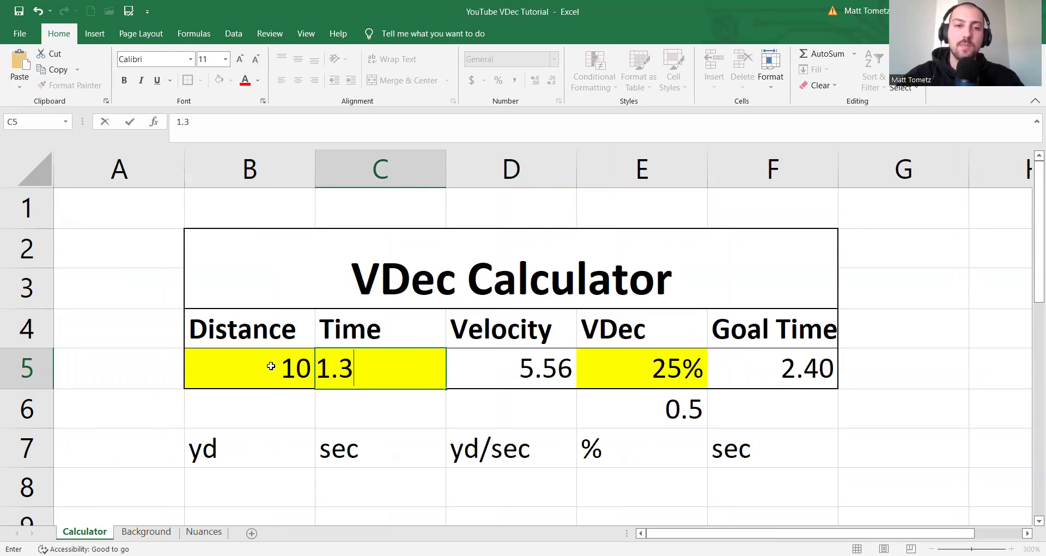
key("Return")
Step: Set VDec to 50% for a Goal Time of 2.60, then return to the Nuances sheet
left_click(271, 365)
key("Tab")
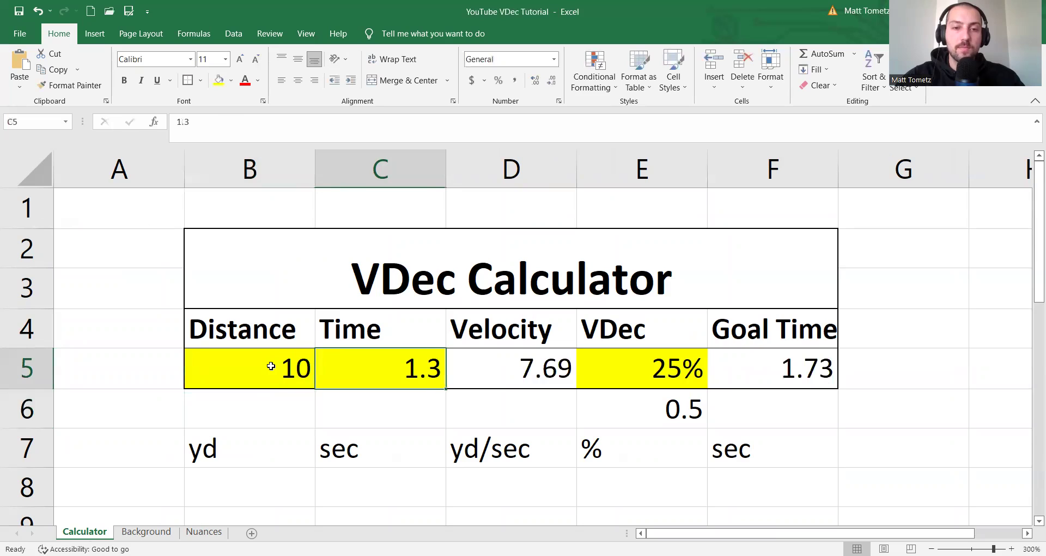
key("Tab")
key("Tab")
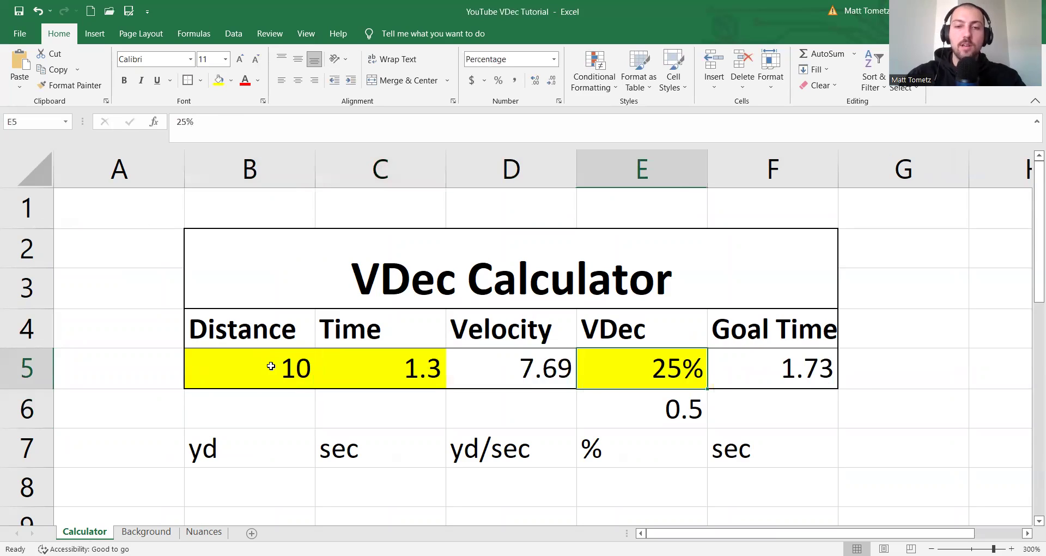
type("50")
key("Return")
key("Up")
key("Right")
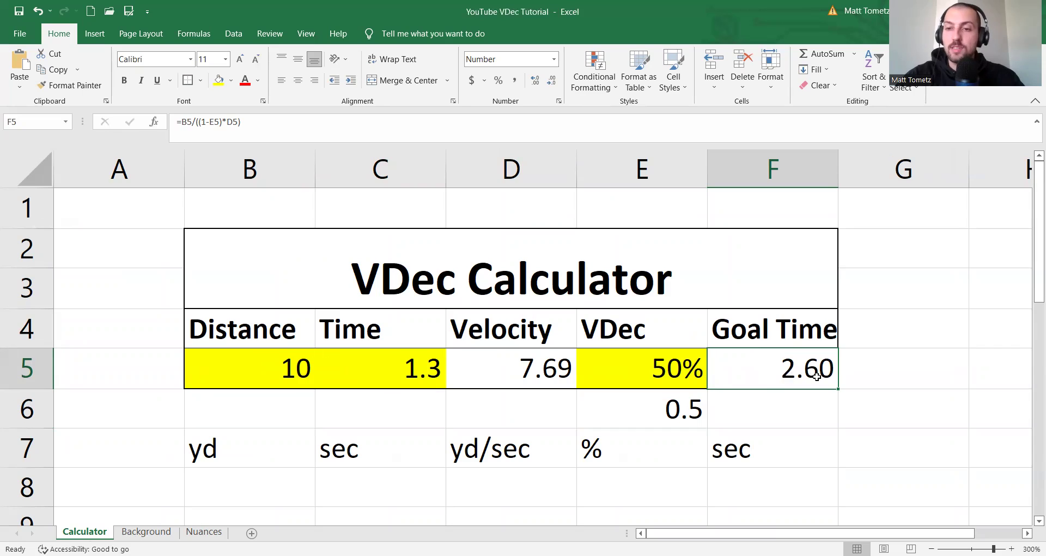
left_click(206, 532)
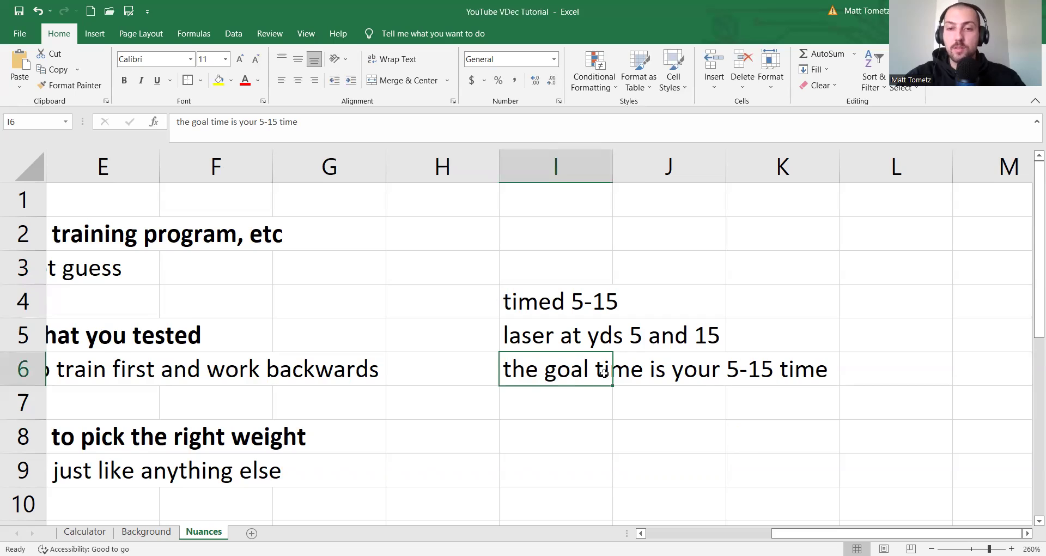
scroll(593, 373, "left", 4)
scroll(365, 371, "left", 1)
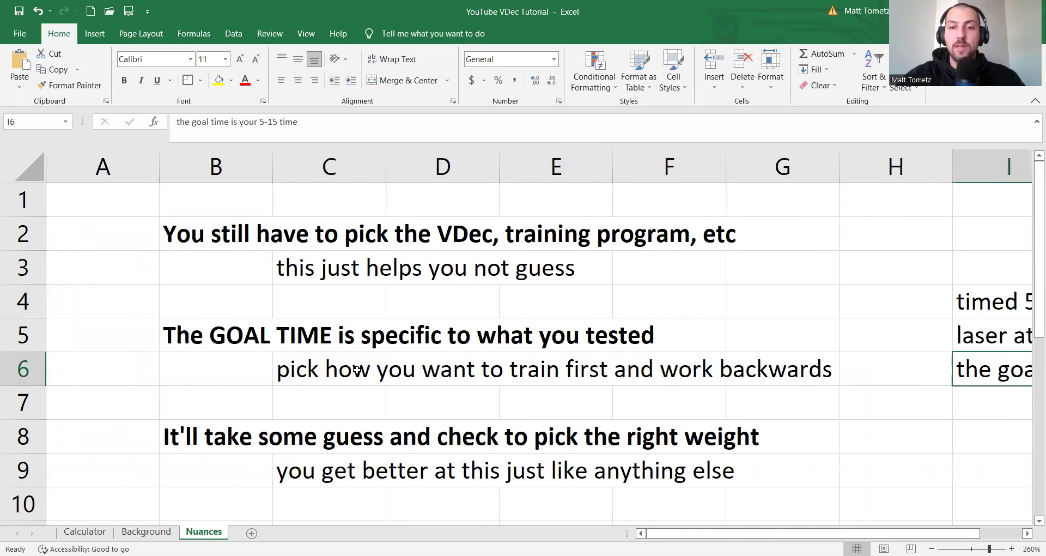
left_click(364, 371)
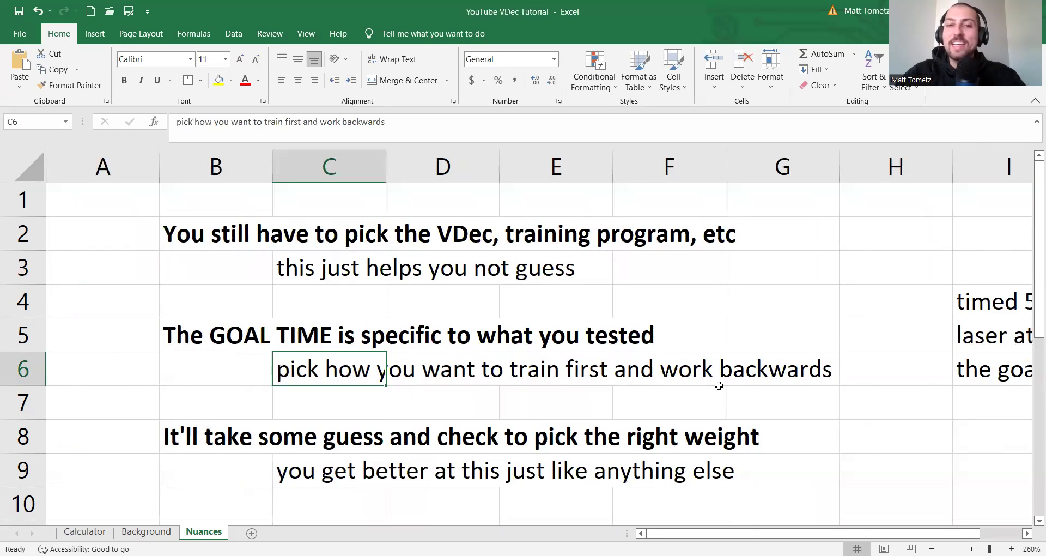
left_click(189, 407)
left_click(199, 436)
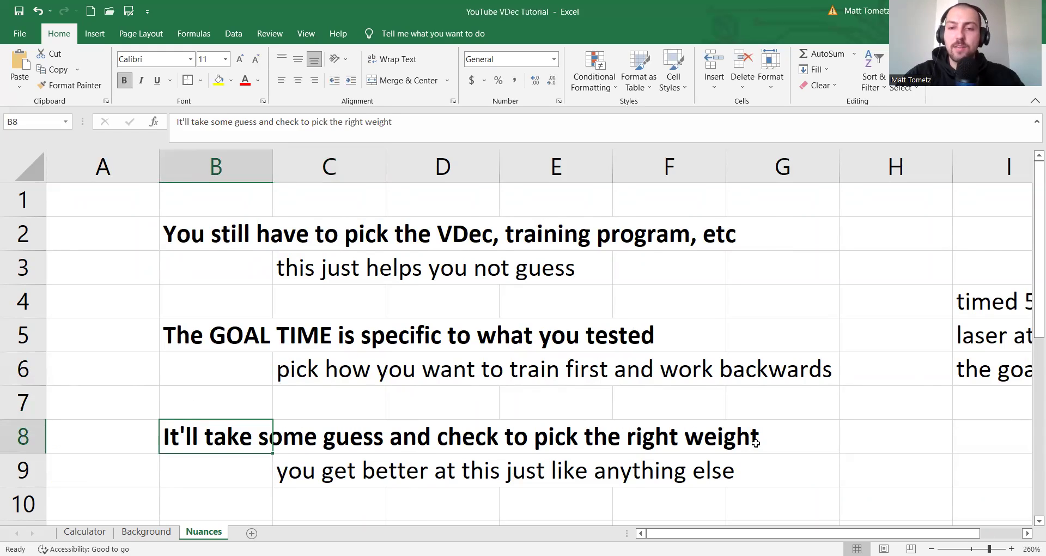
Step: Add an 's' to the end of the B8 note so it reads 'pick the right weights'
left_click(457, 125)
type("s")
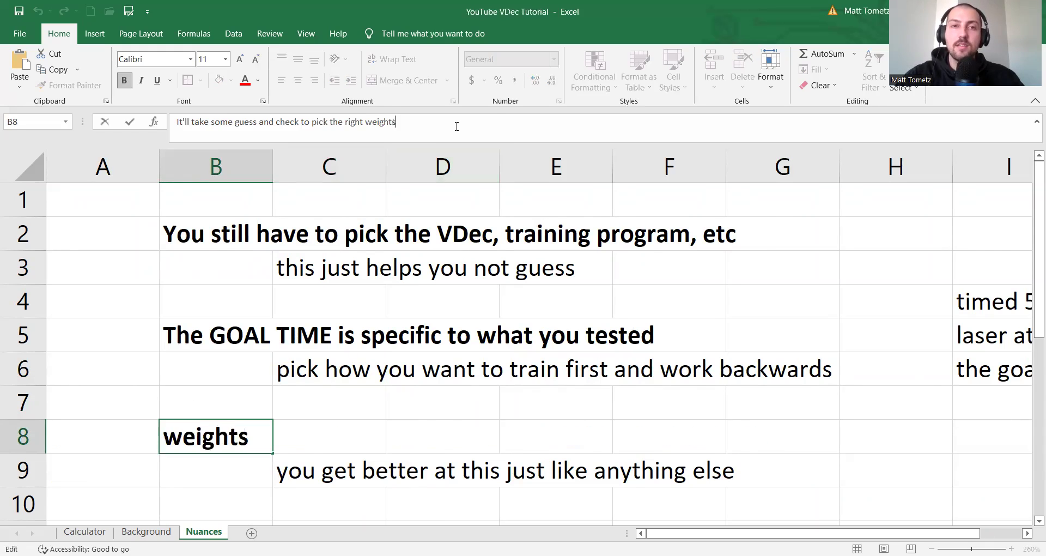
key("Return")
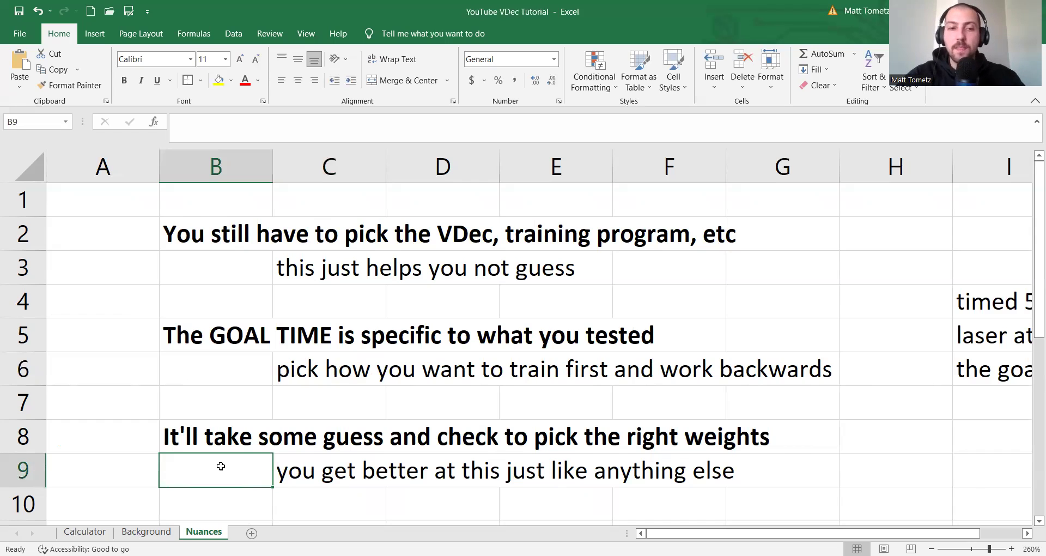
Step: On the Calculator sheet, reveal the Velocity formula =B5/C5 inside cell D5
left_click(84, 531)
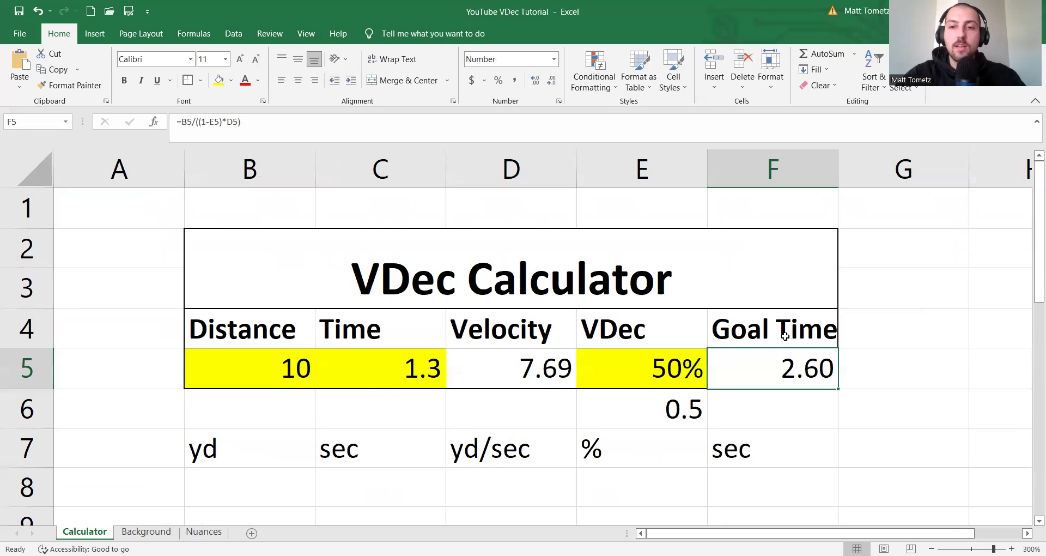
left_click(270, 373)
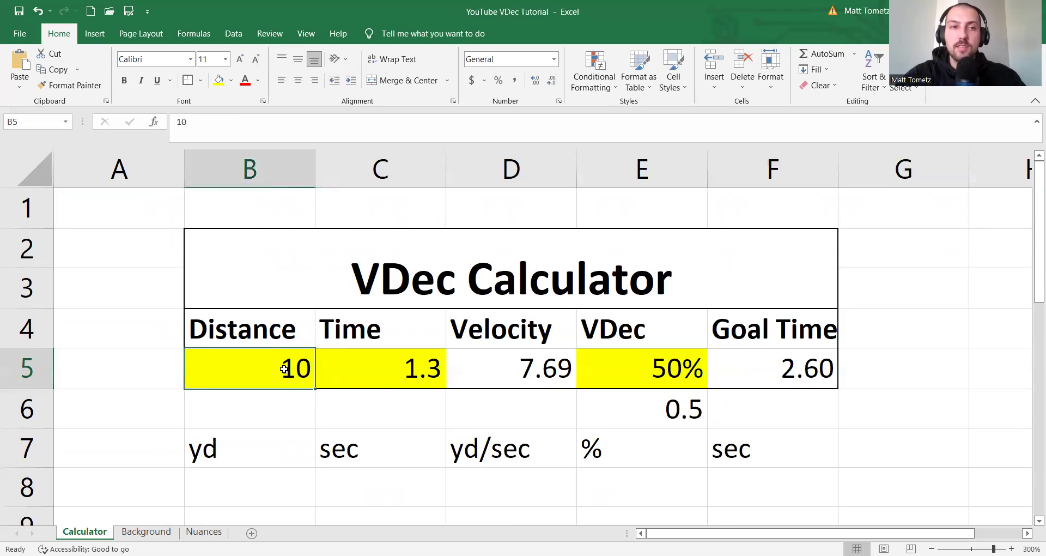
left_click(382, 369)
left_click(545, 357)
double_click(510, 371)
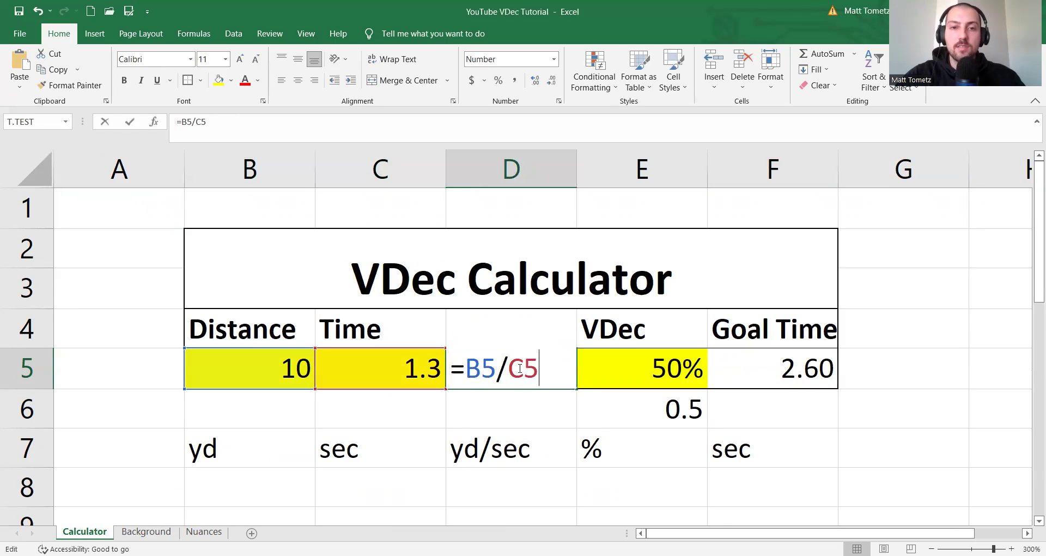
Step: Reveal the Goal Time formula =B5/((1-E5)*D5) inside cell F5
left_click(632, 369)
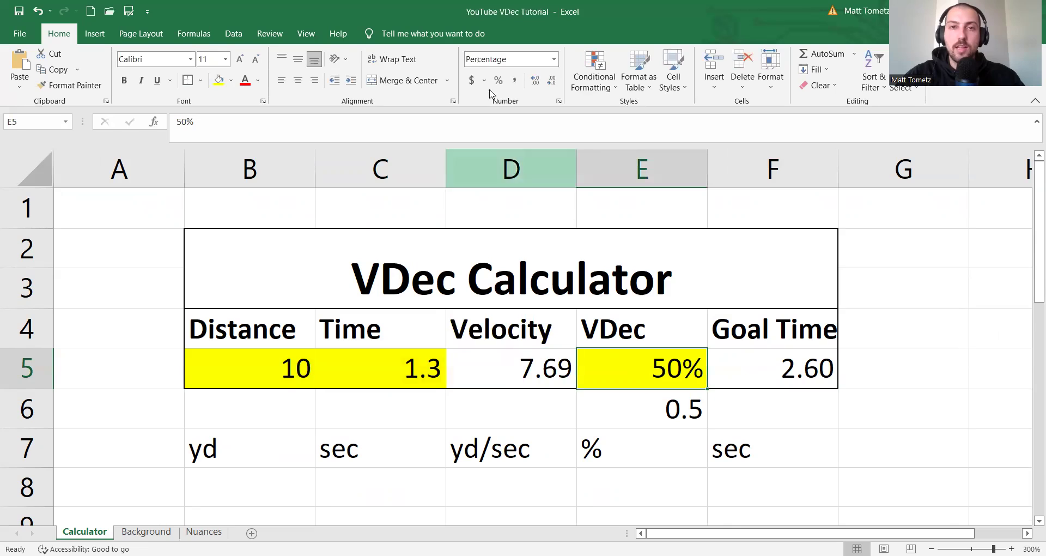
left_click(808, 370)
double_click(808, 371)
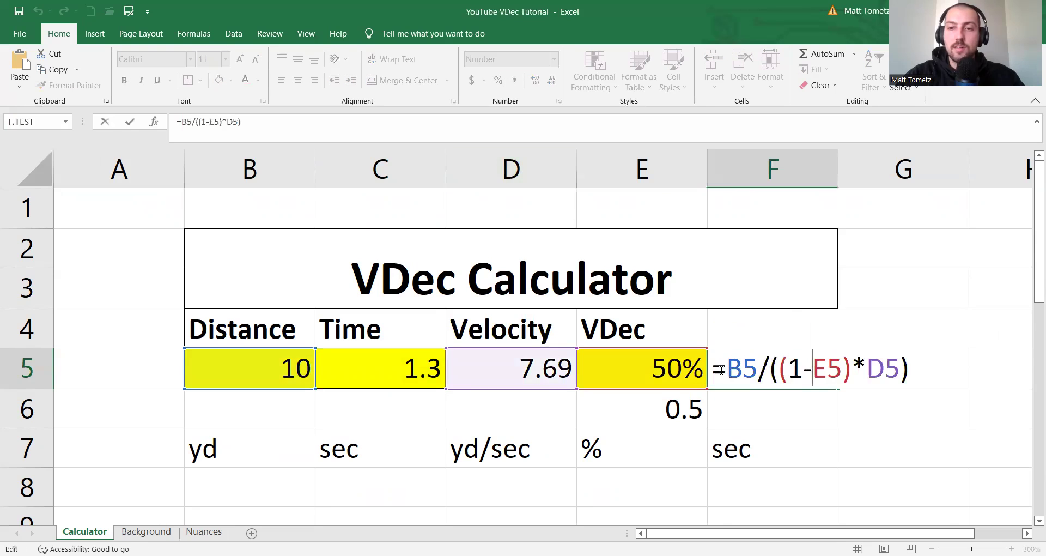